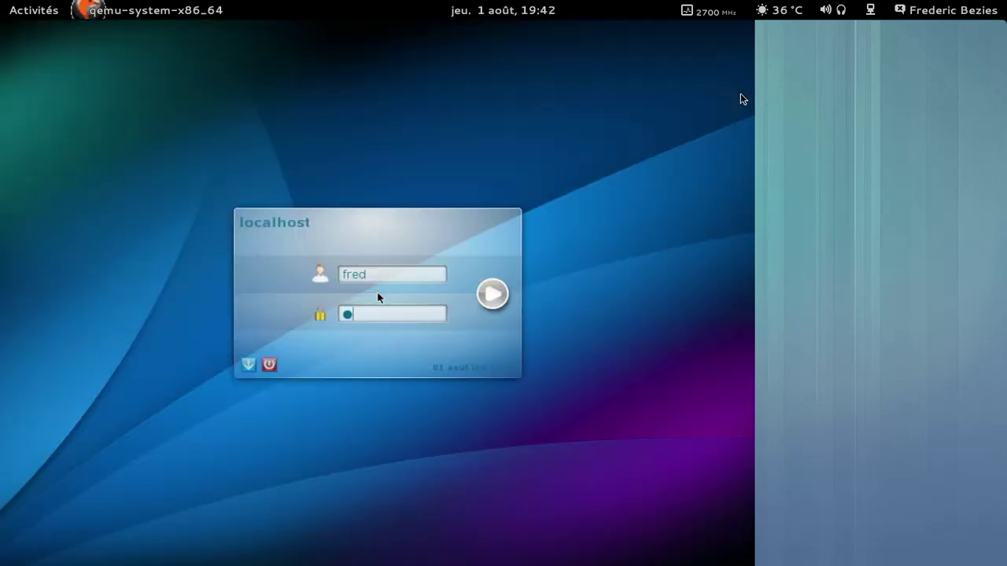
Step: Log in at the KDM screen by entering the account password
type("*******")
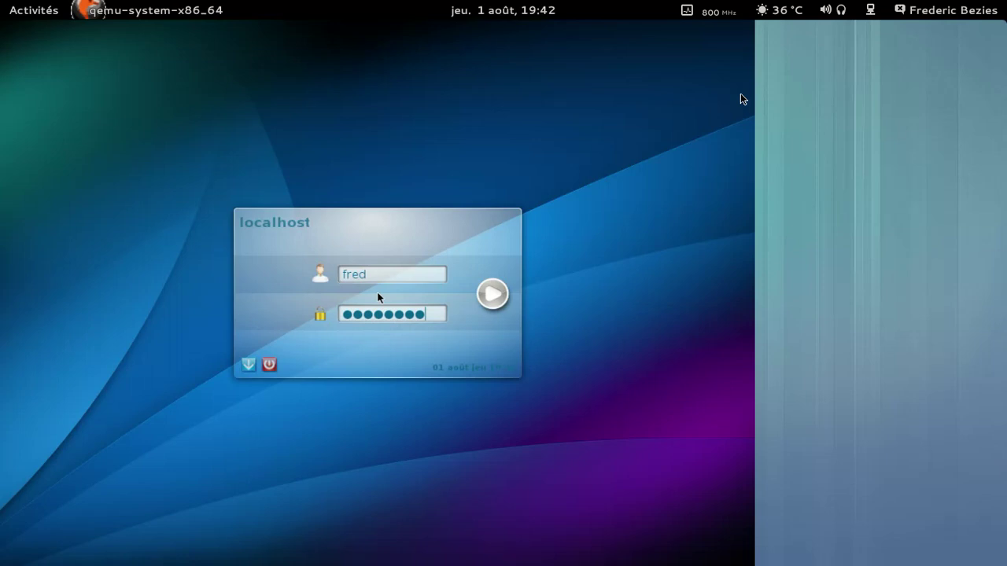
key("Return")
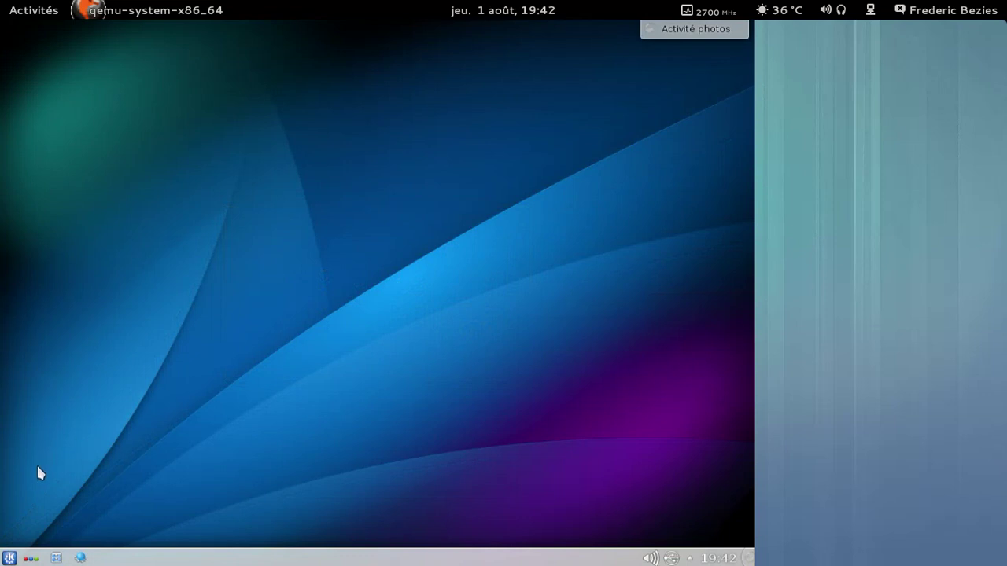
left_click(11, 555)
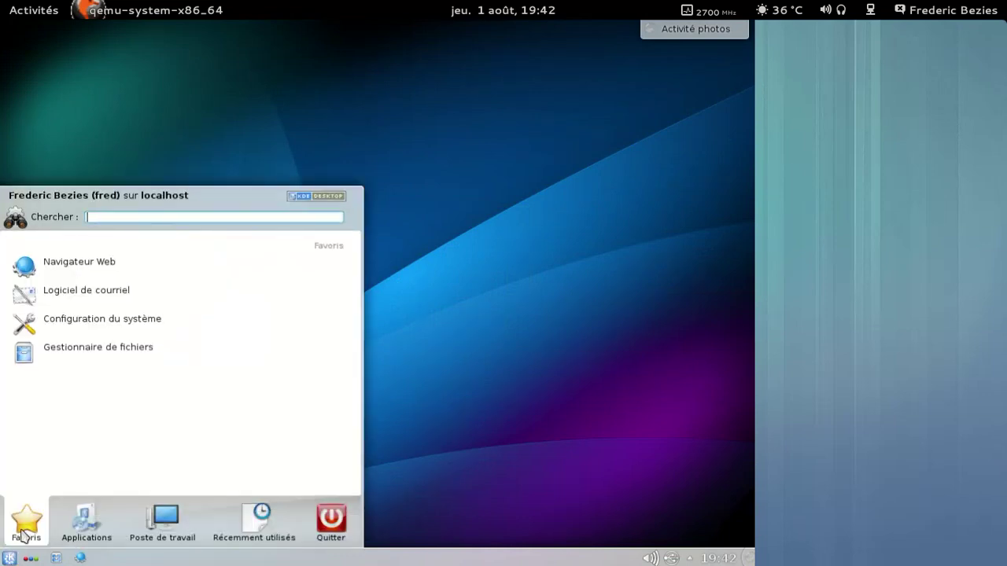
left_click(47, 272)
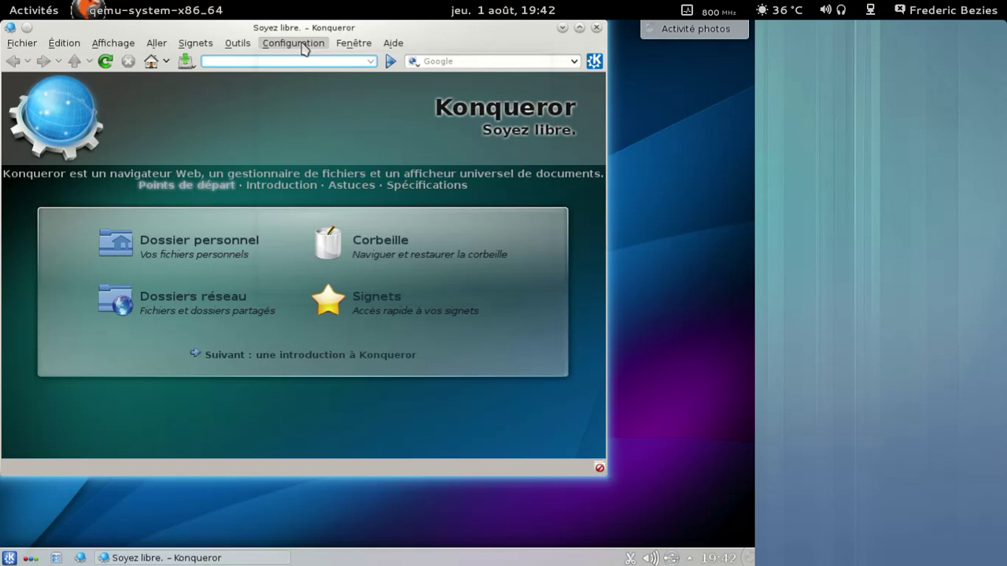
left_click(293, 43)
left_click(359, 294)
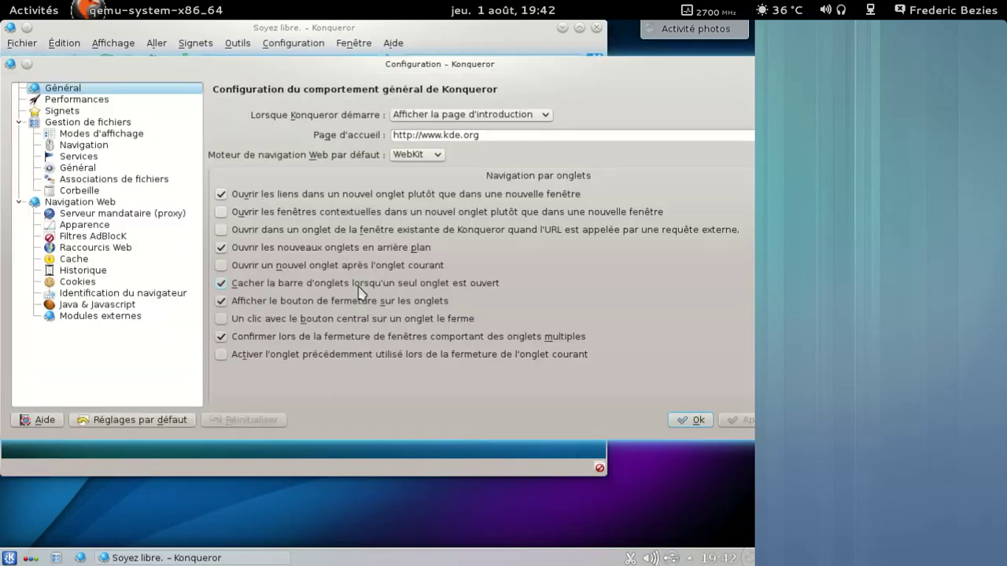
left_click(687, 420)
left_click(482, 60)
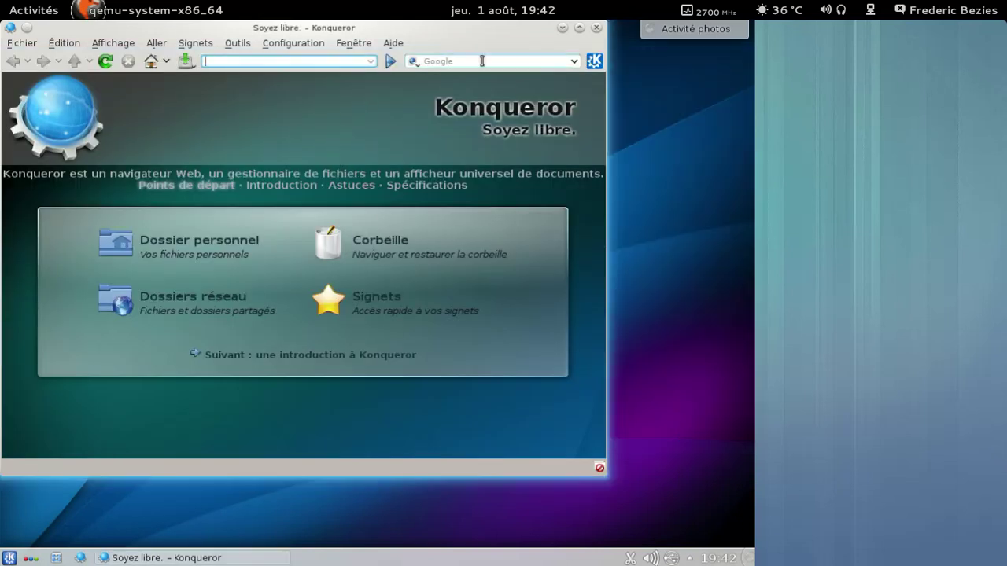
type("html5test3")
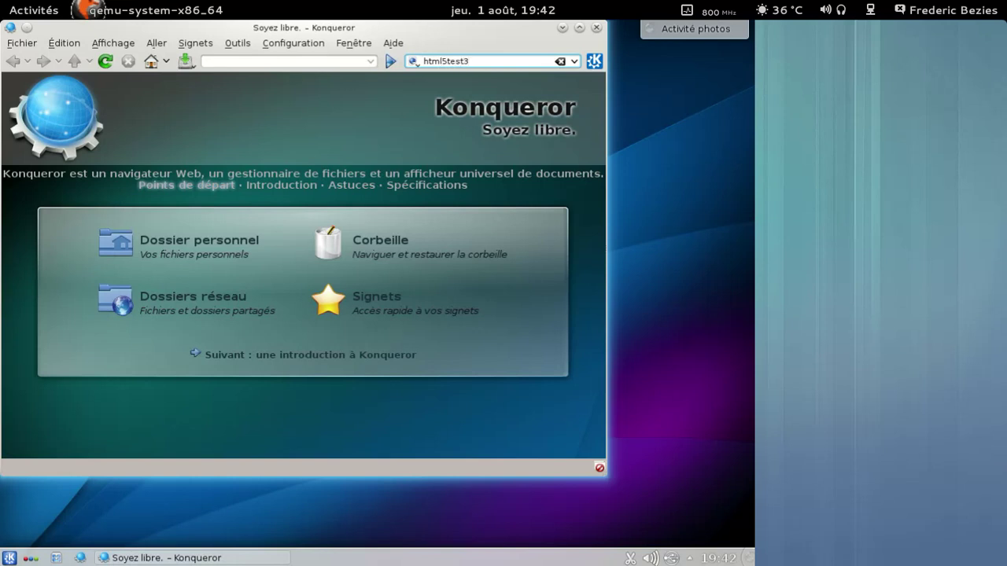
type("m")
key("Return")
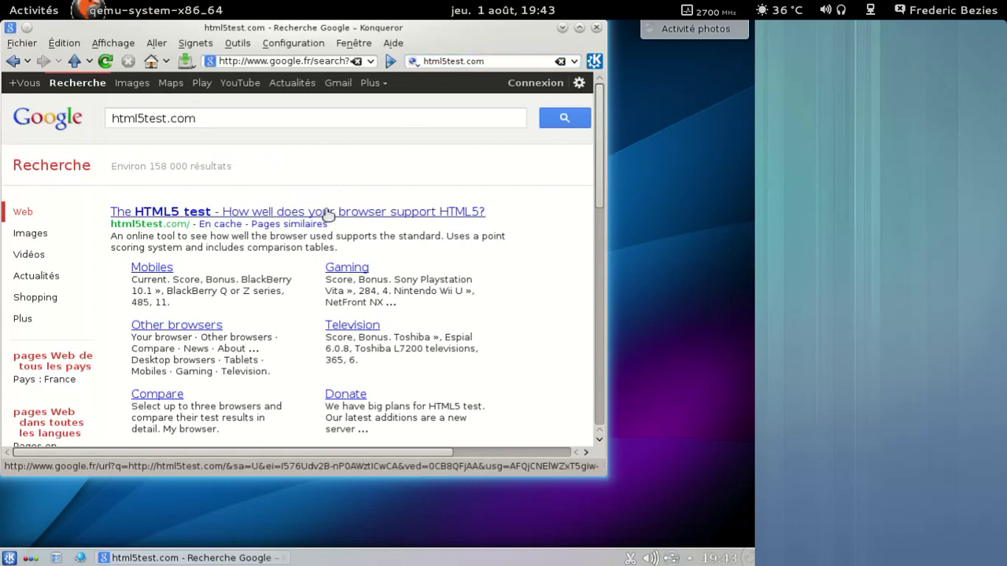
left_click(328, 213)
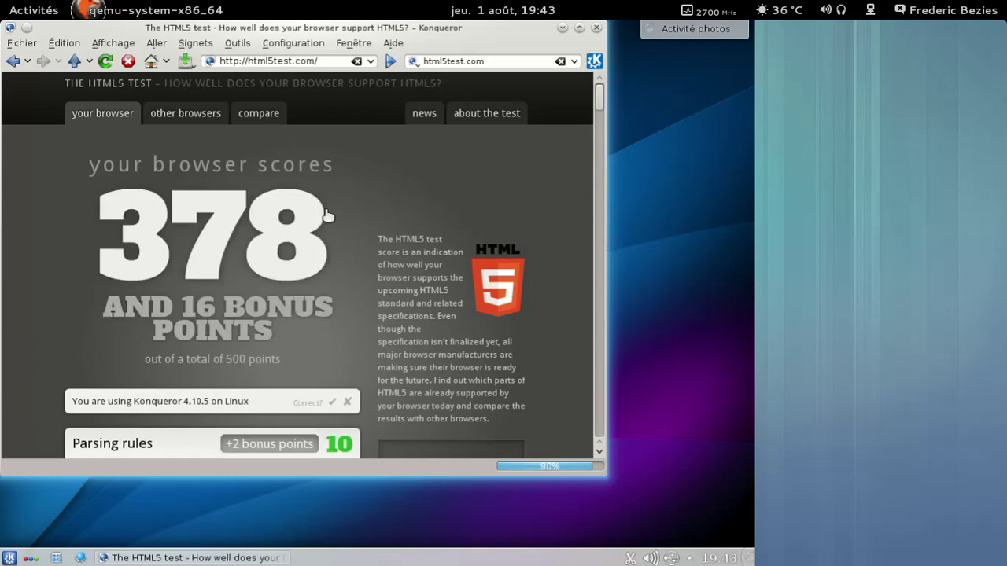
left_click(332, 401)
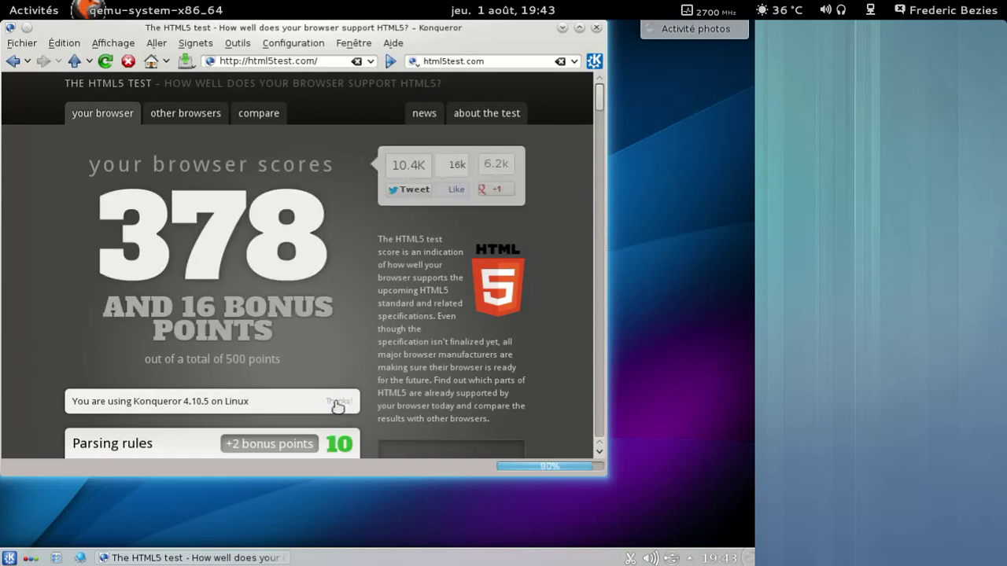
left_click(596, 28)
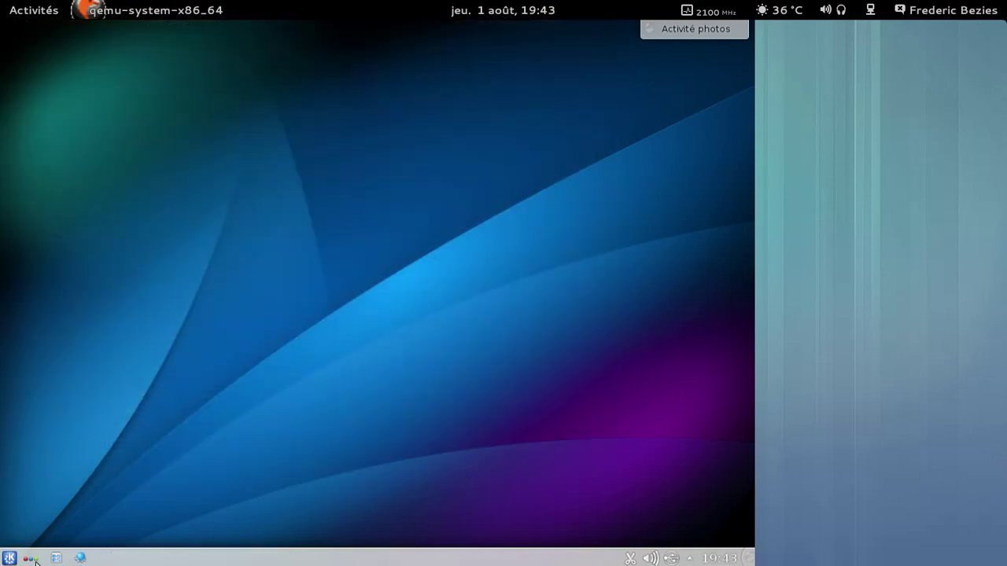
left_click(10, 557)
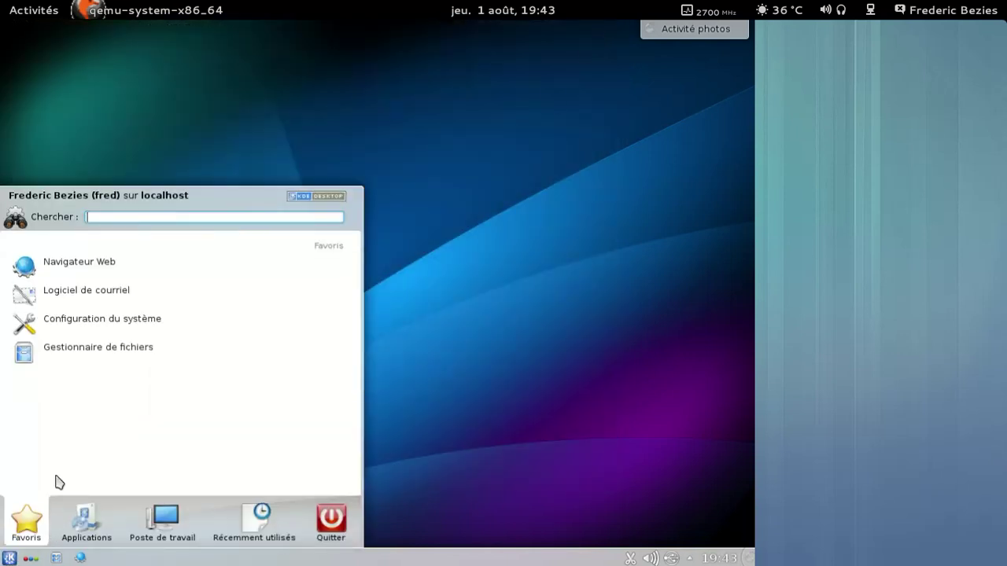
left_click(93, 353)
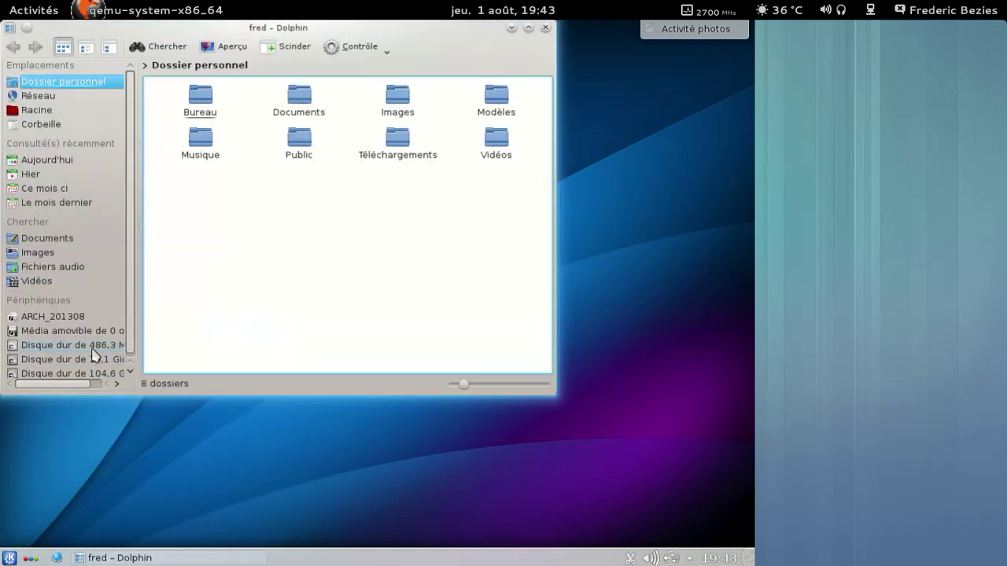
left_click(386, 49)
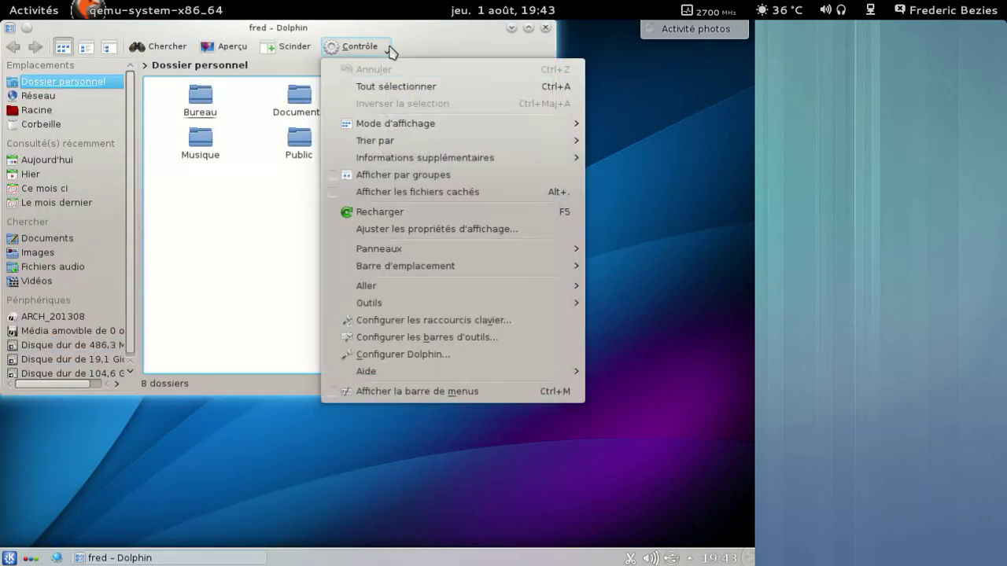
mouse_move(516, 373)
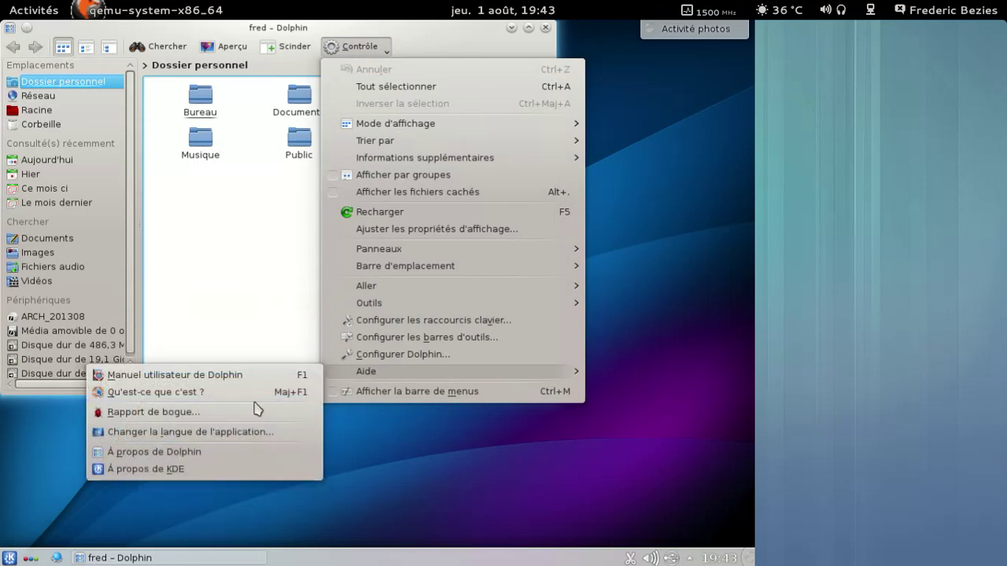
left_click(232, 454)
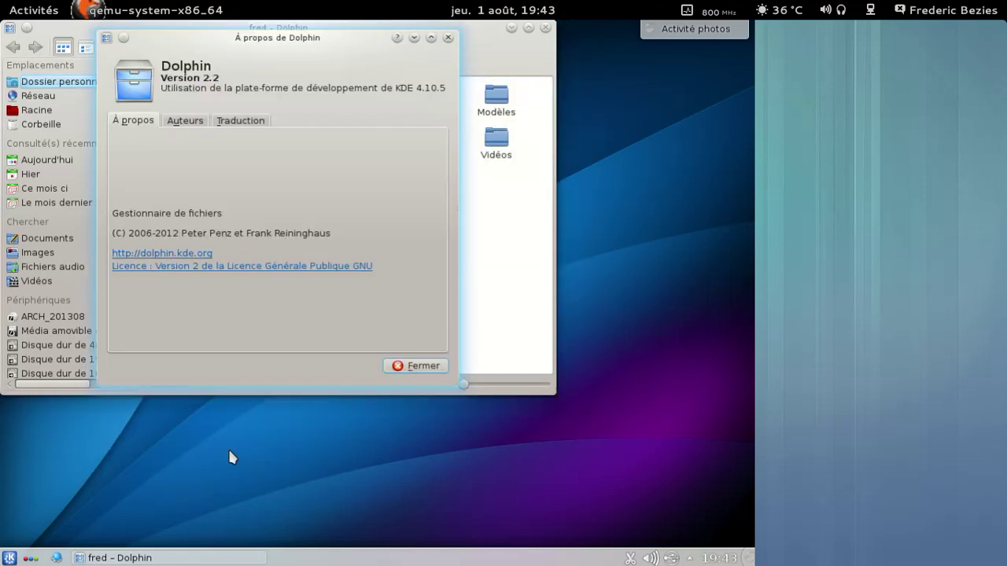
left_click(393, 366)
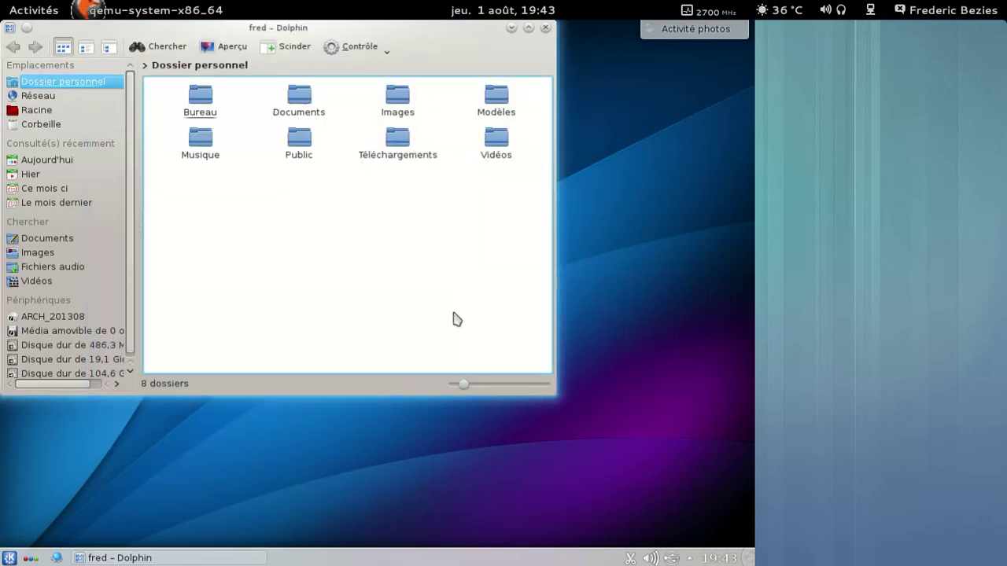
left_click(546, 28)
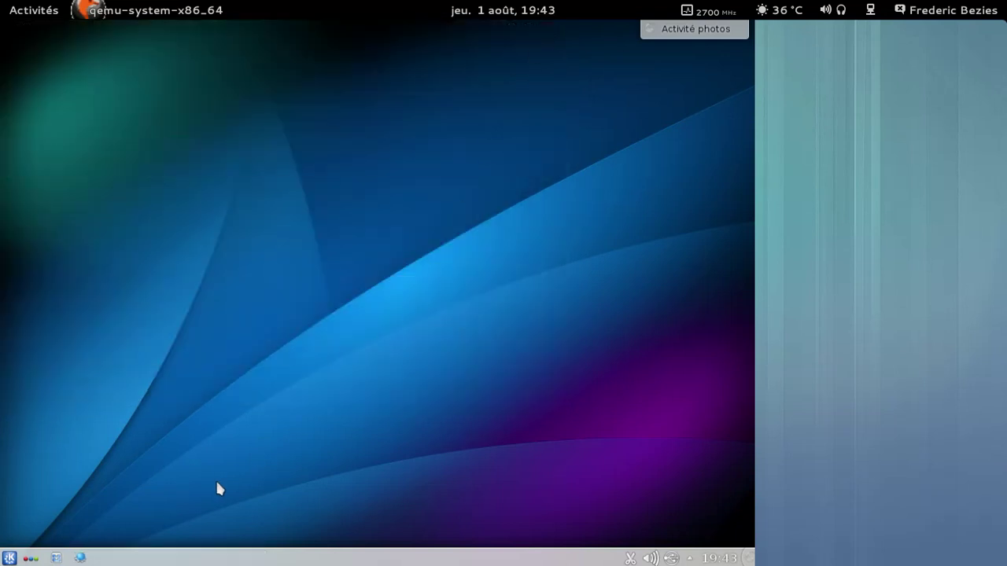
left_click(9, 558)
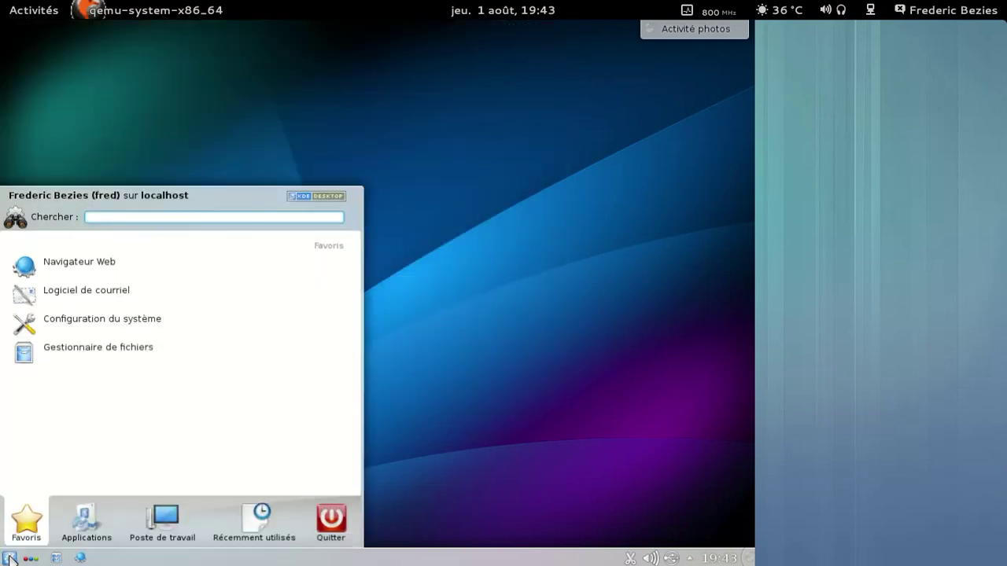
mouse_move(112, 527)
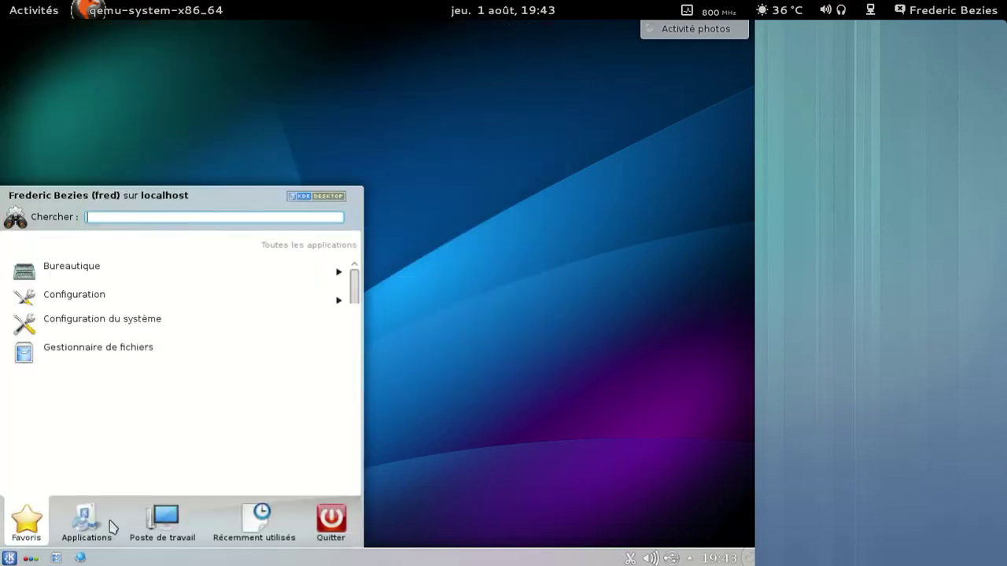
left_click(136, 270)
scroll(136, 267, "down", 3)
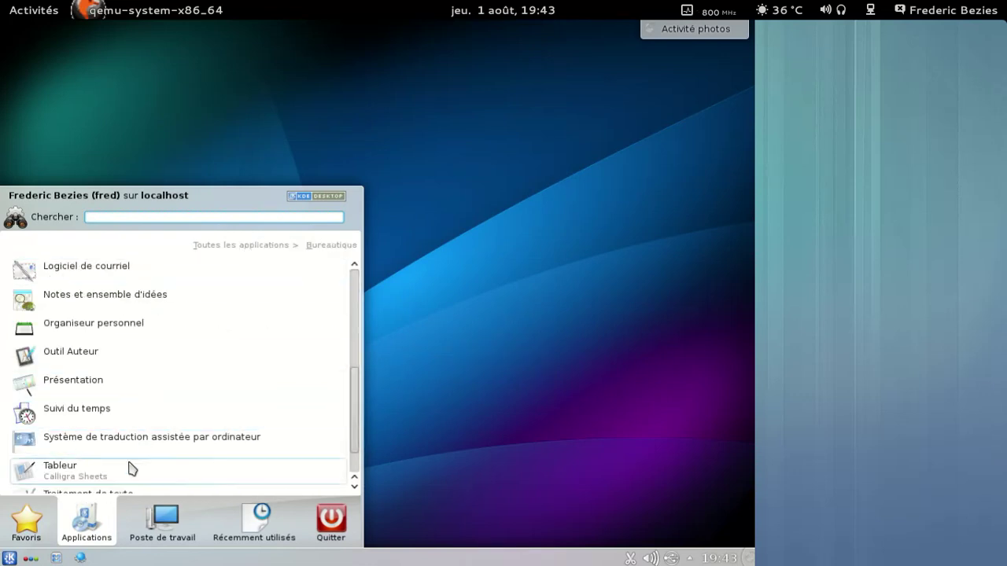
left_click(132, 469)
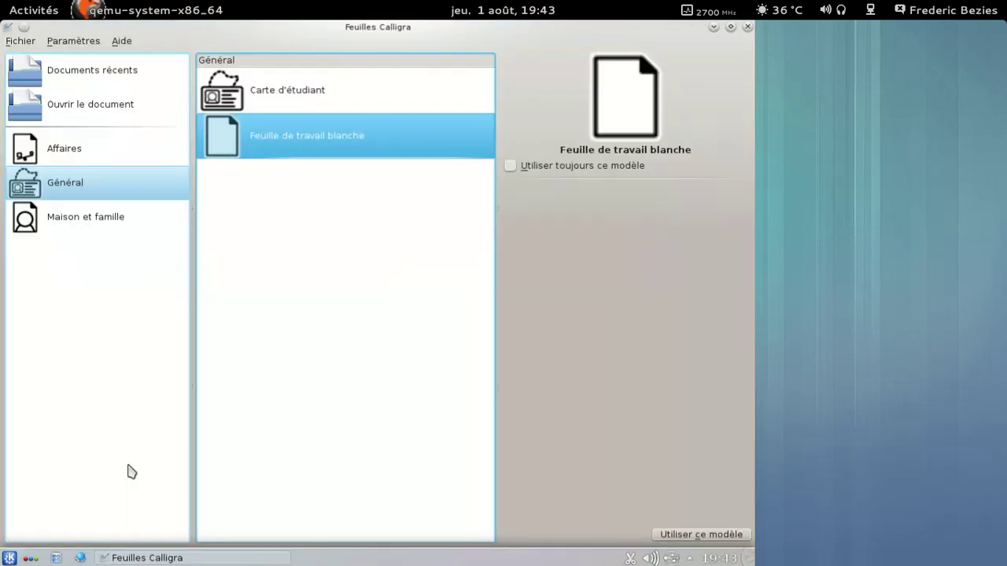
left_click(706, 535)
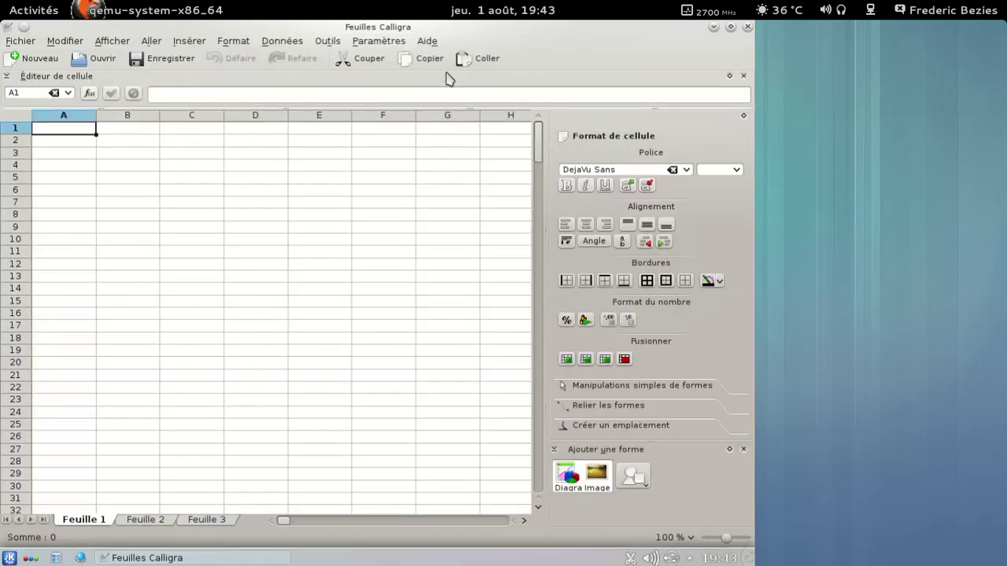
left_click(430, 41)
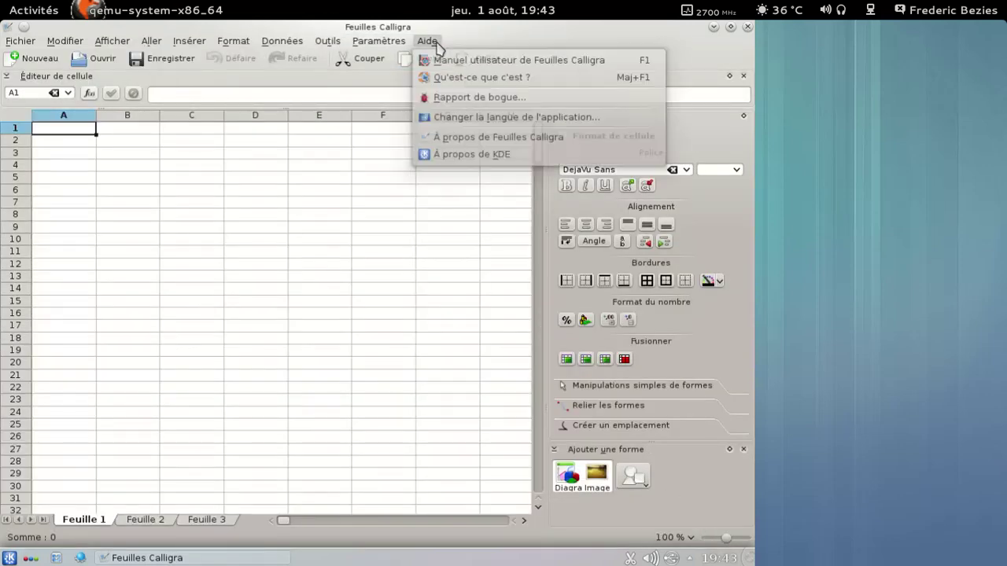
left_click(461, 138)
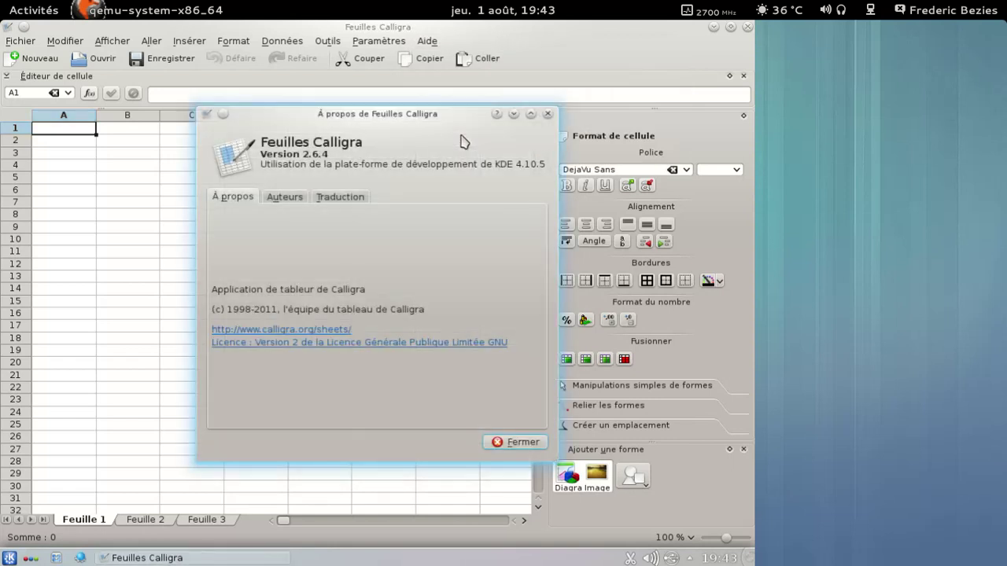
left_click(516, 442)
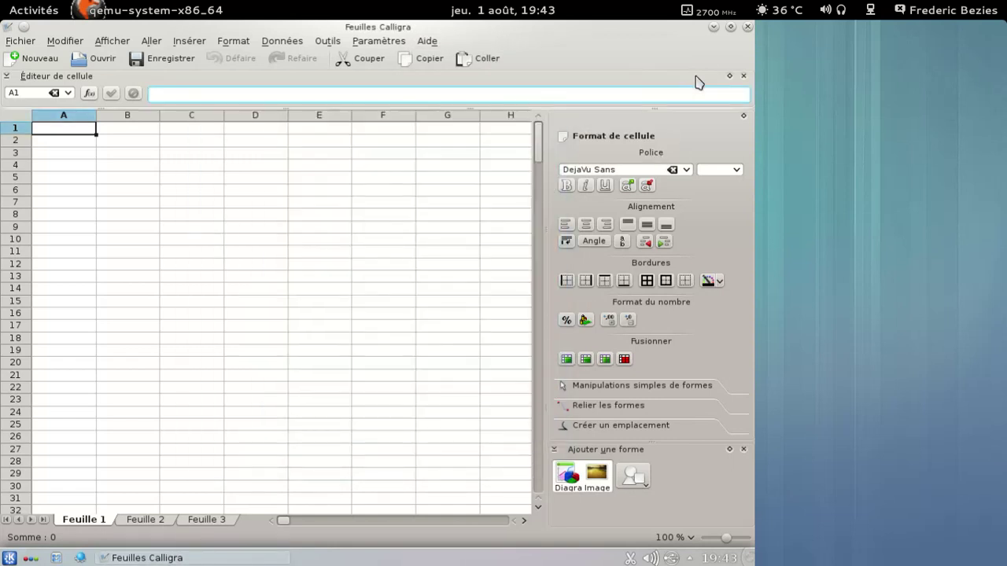
left_click(747, 27)
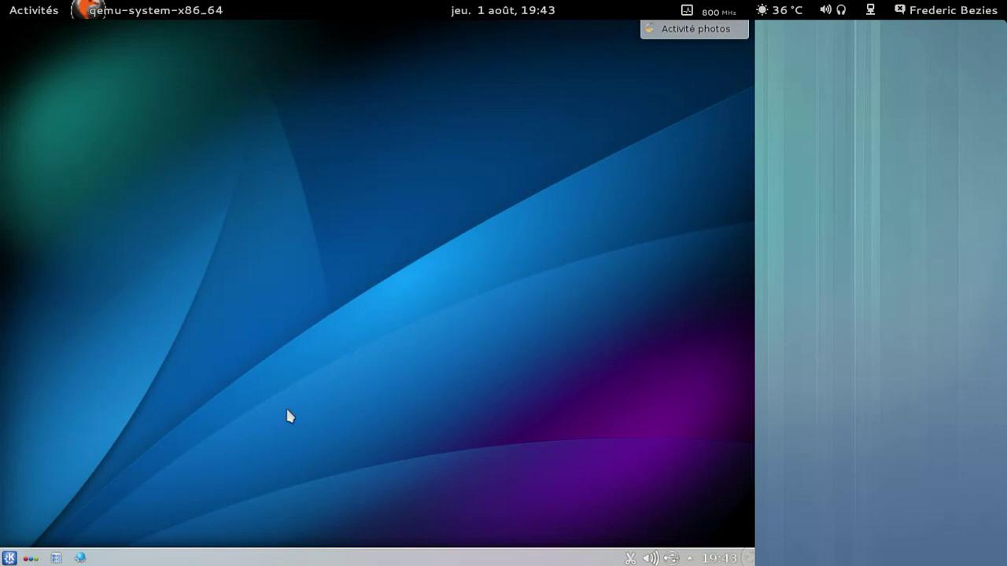
Step: Close the activities panel and browse Kickoff's Internet apps and computer places
left_click(28, 558)
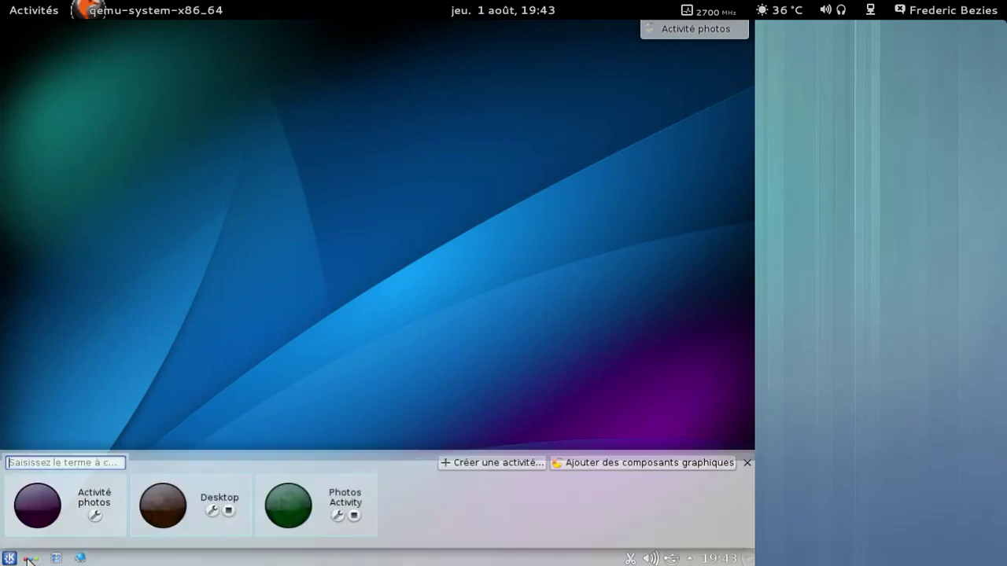
left_click(28, 558)
left_click(9, 559)
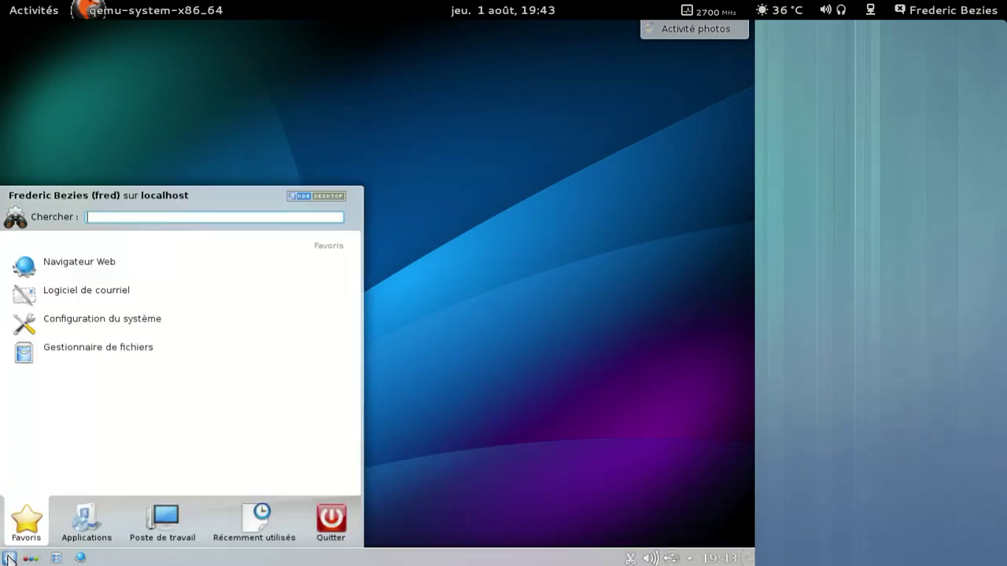
left_click(88, 526)
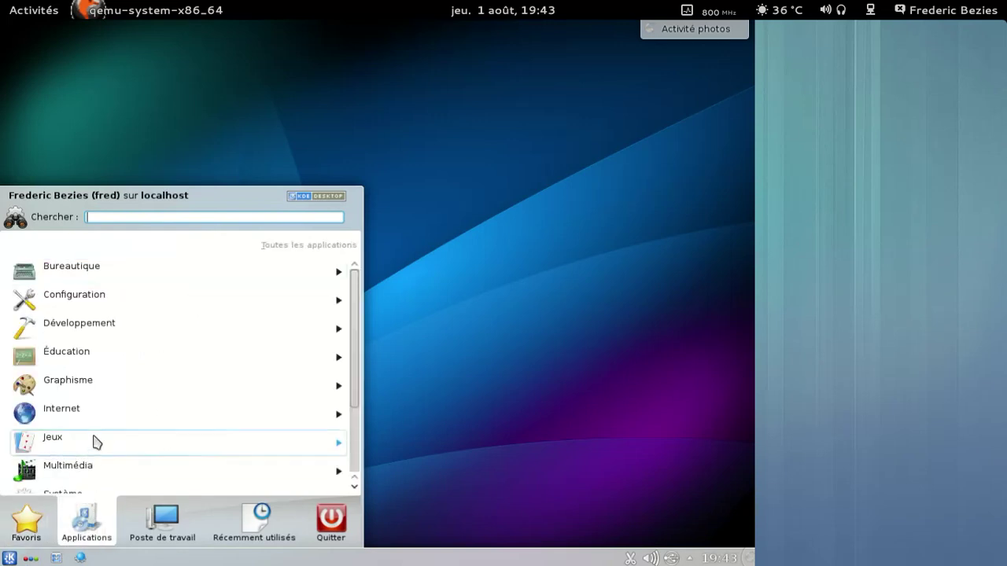
left_click(93, 408)
scroll(162, 288, "down", 3)
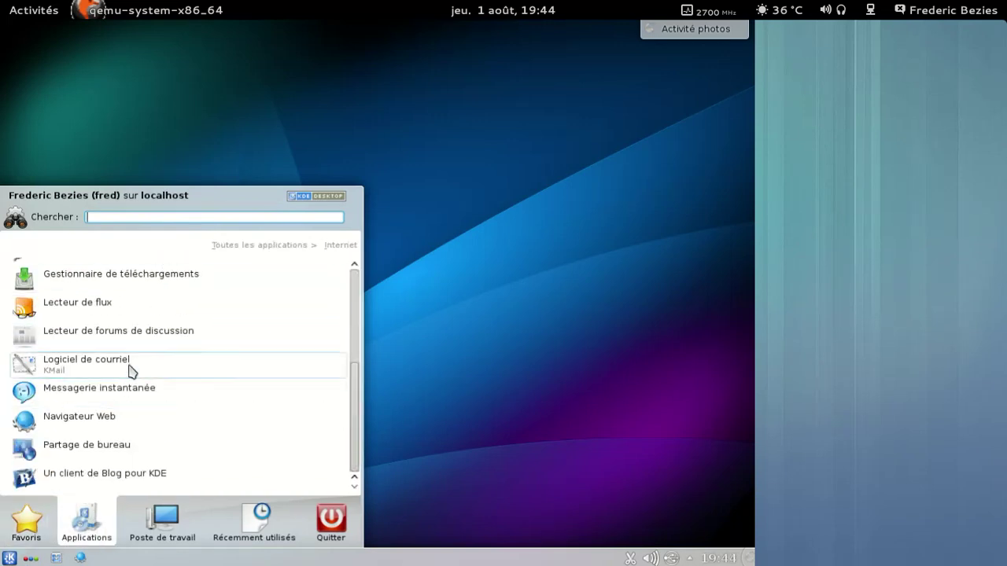
left_click(141, 513)
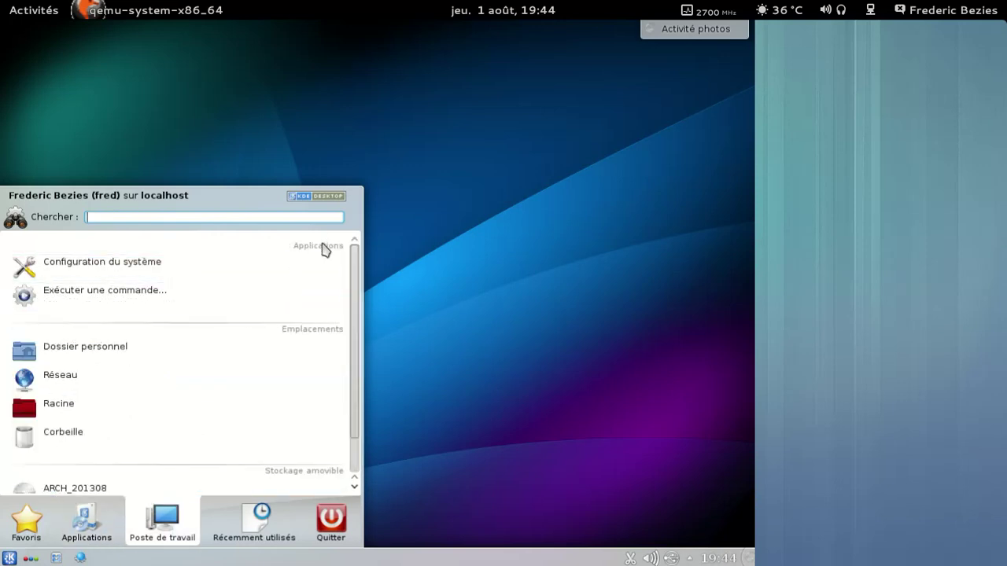
scroll(249, 416, "down", 1)
left_click(98, 523)
scroll(312, 272, "up", 1)
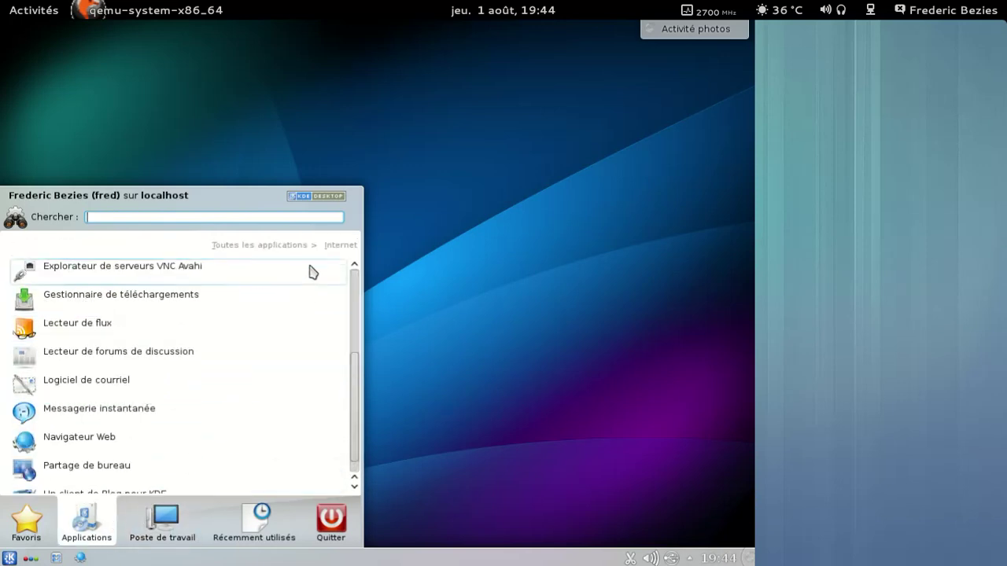
left_click(280, 247)
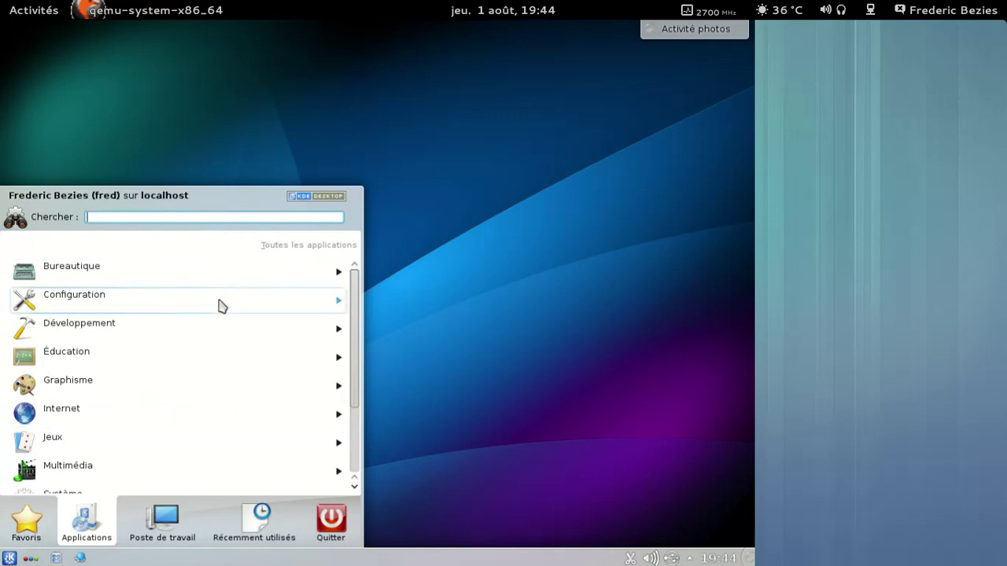
scroll(220, 306, "down", 3)
scroll(155, 350, "down", 1)
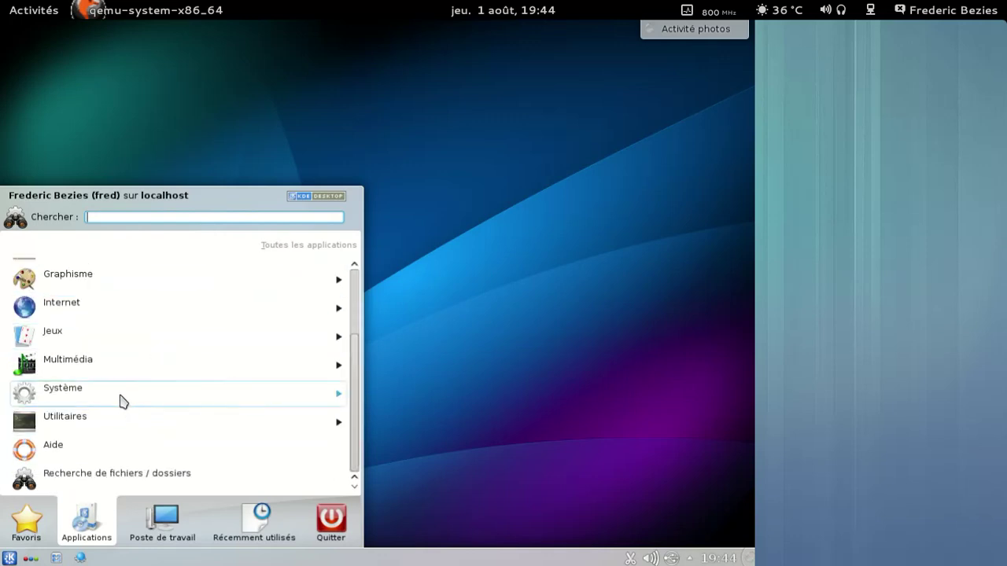
Step: Browse the Utilitaires category, then the Internet category, returning to all categories
left_click(114, 423)
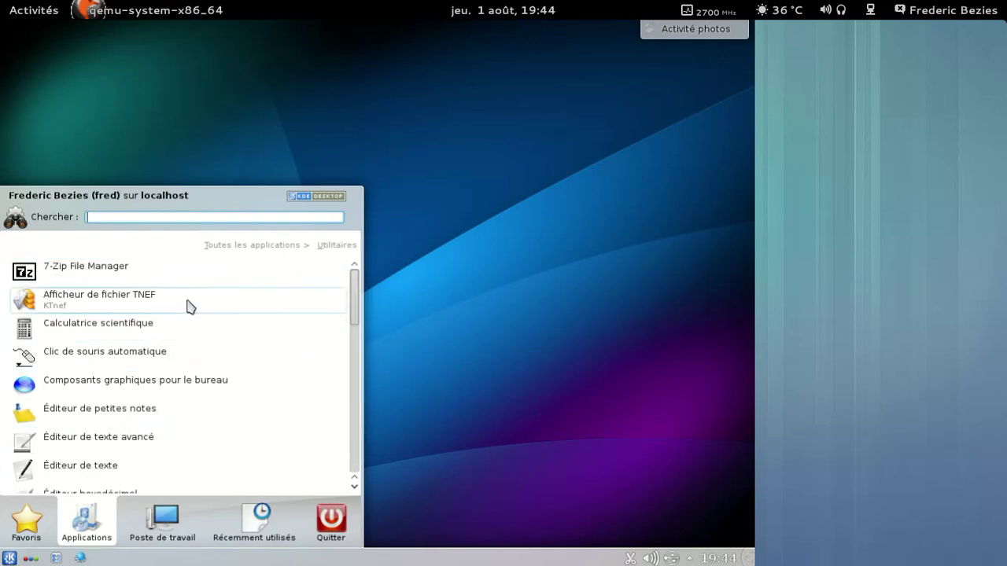
scroll(189, 306, "down", 6)
scroll(188, 305, "down", 3)
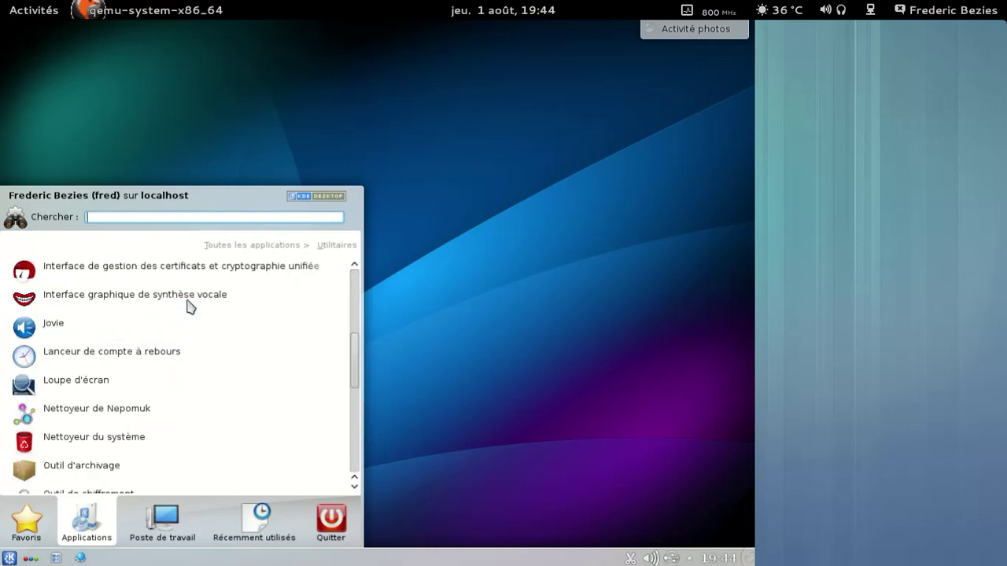
scroll(189, 306, "down", 3)
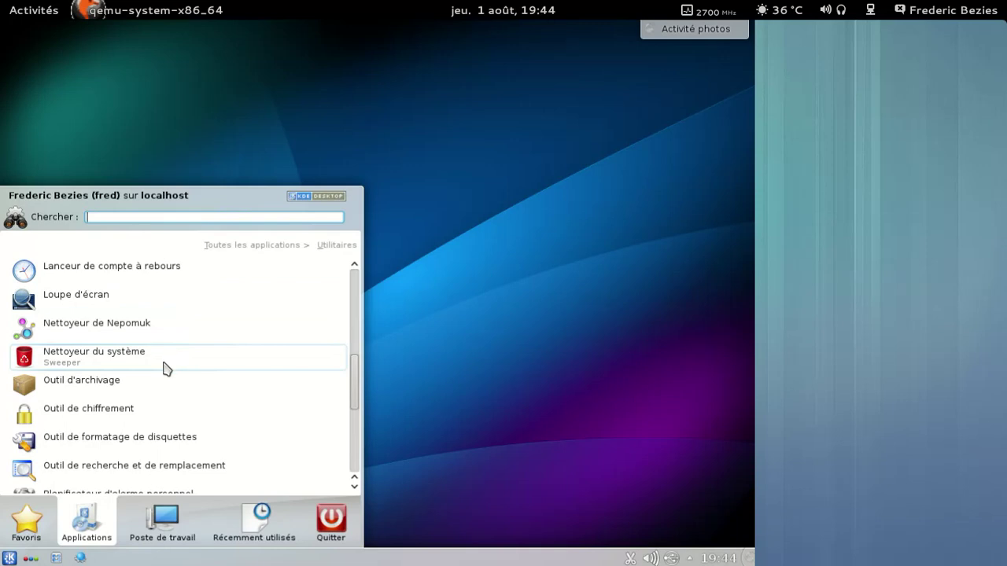
scroll(170, 449, "down", 8)
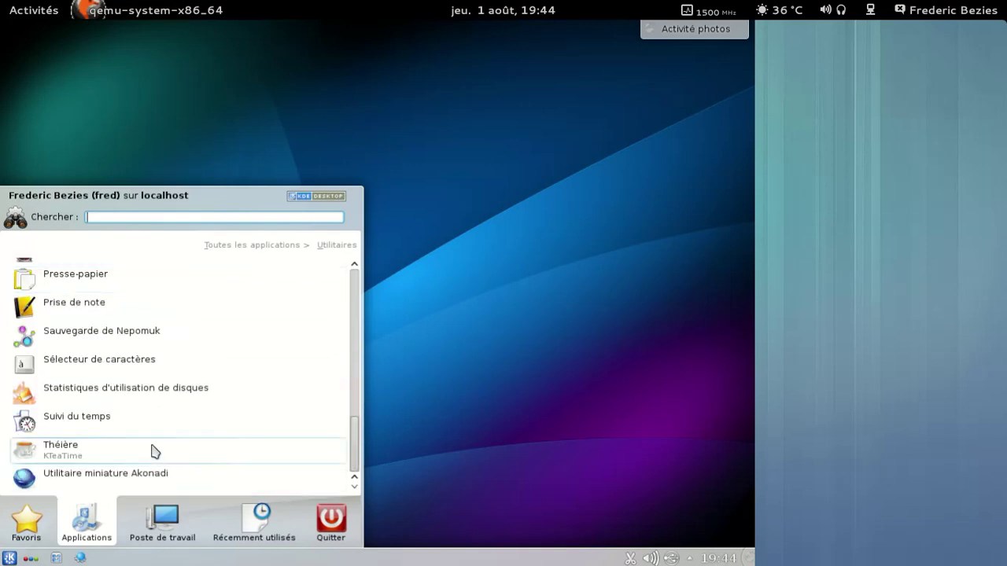
scroll(153, 452, "up", 10)
scroll(153, 450, "up", 10)
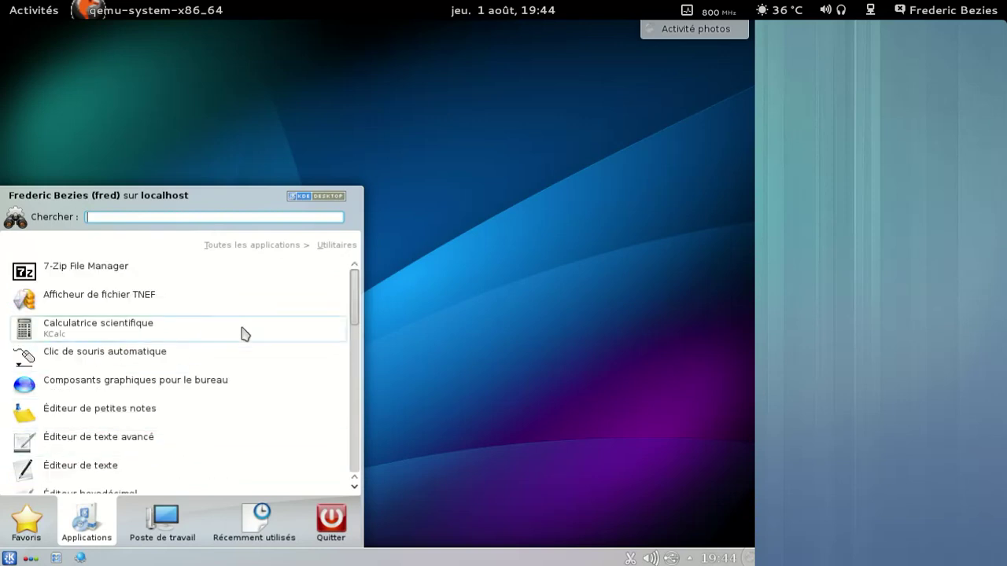
left_click(291, 246)
scroll(200, 299, "up", 1)
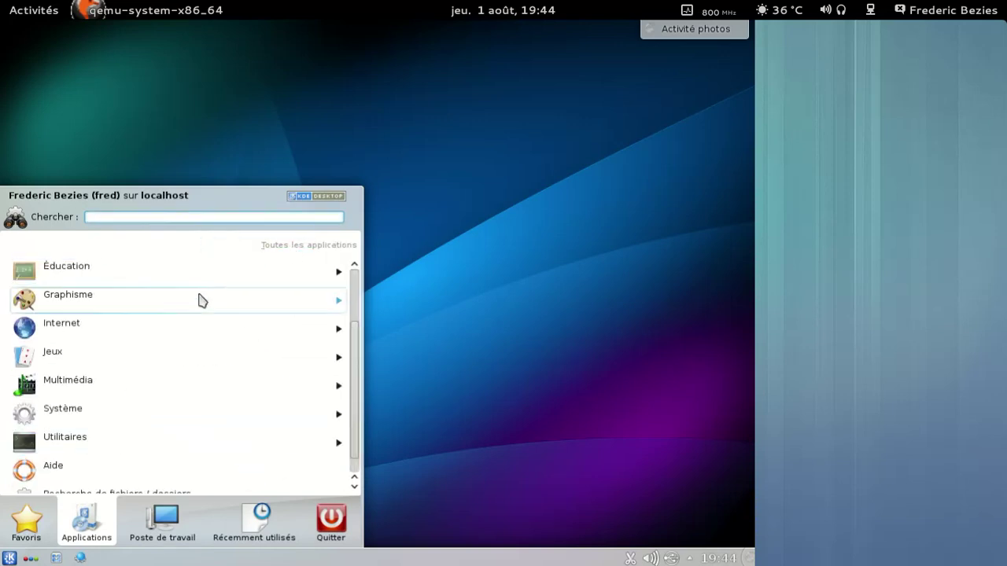
left_click(174, 326)
scroll(169, 324, "down", 3)
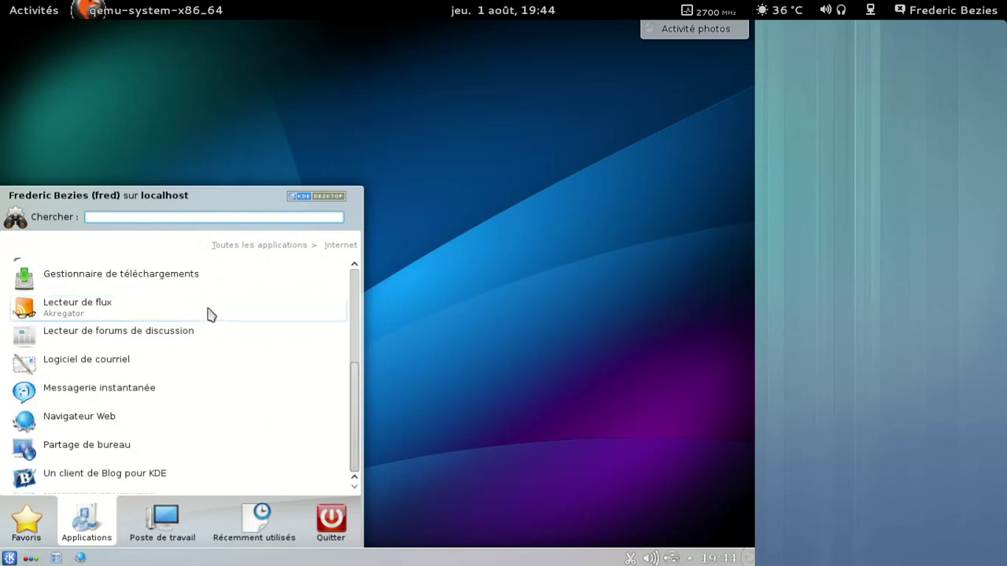
scroll(220, 303, "up", 3)
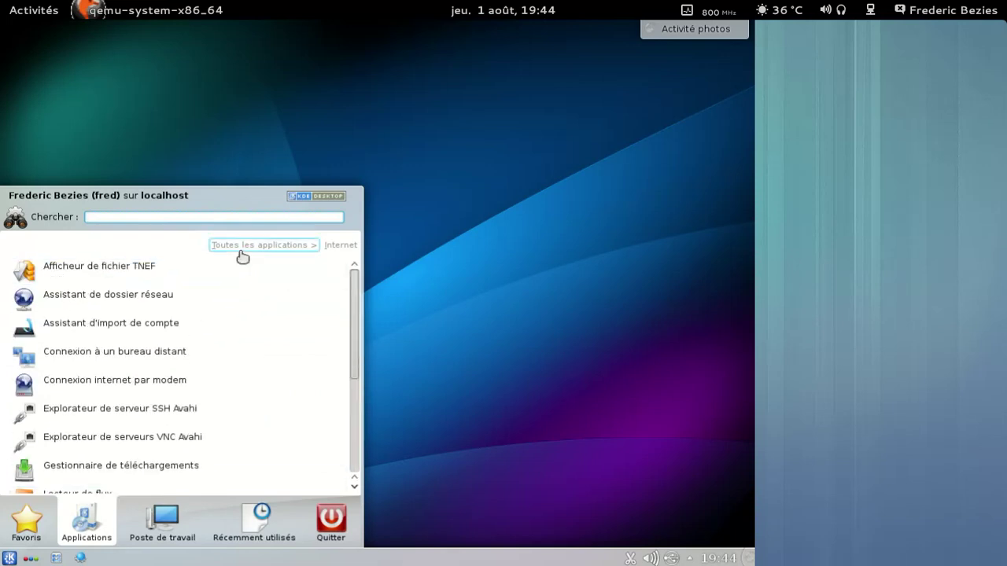
left_click(240, 250)
Step: Look through Éducation > Langues, then launch Krita from the Graphisme category
left_click(173, 275)
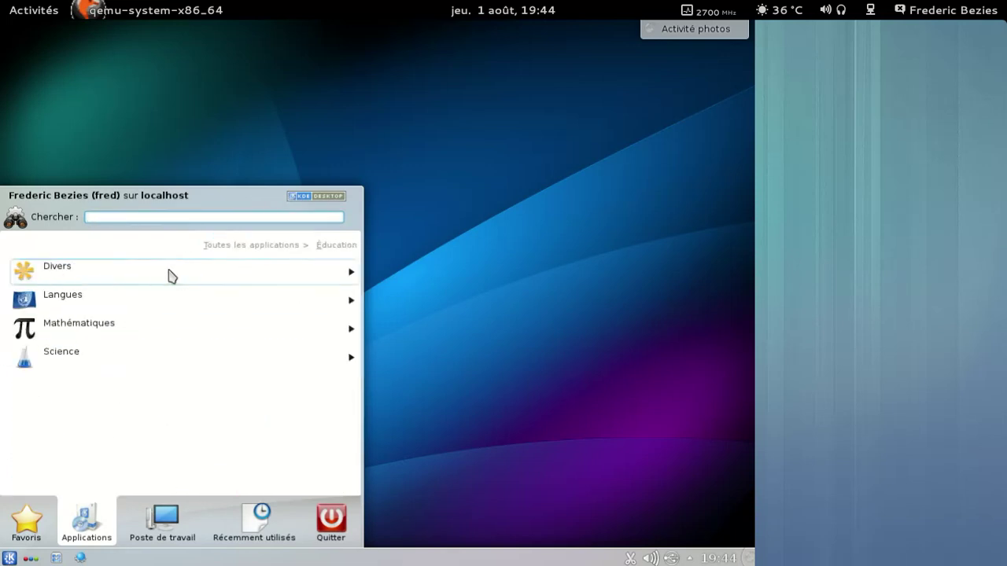
left_click(159, 297)
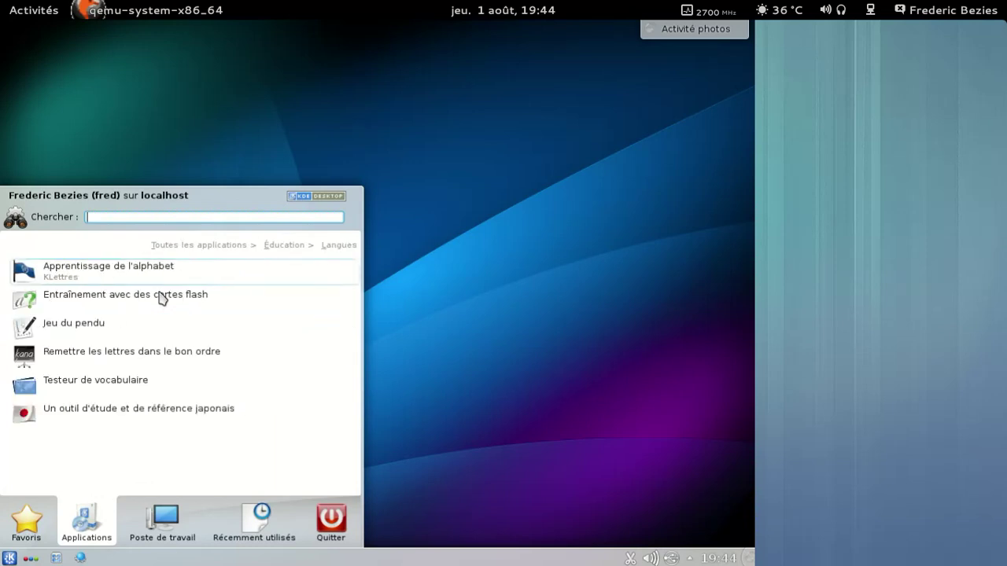
left_click(220, 249)
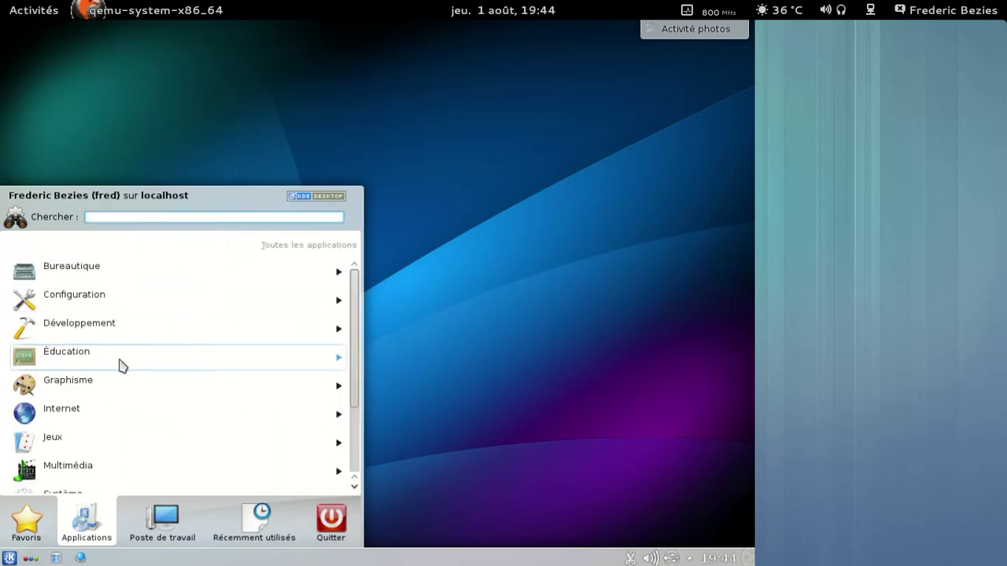
left_click(108, 388)
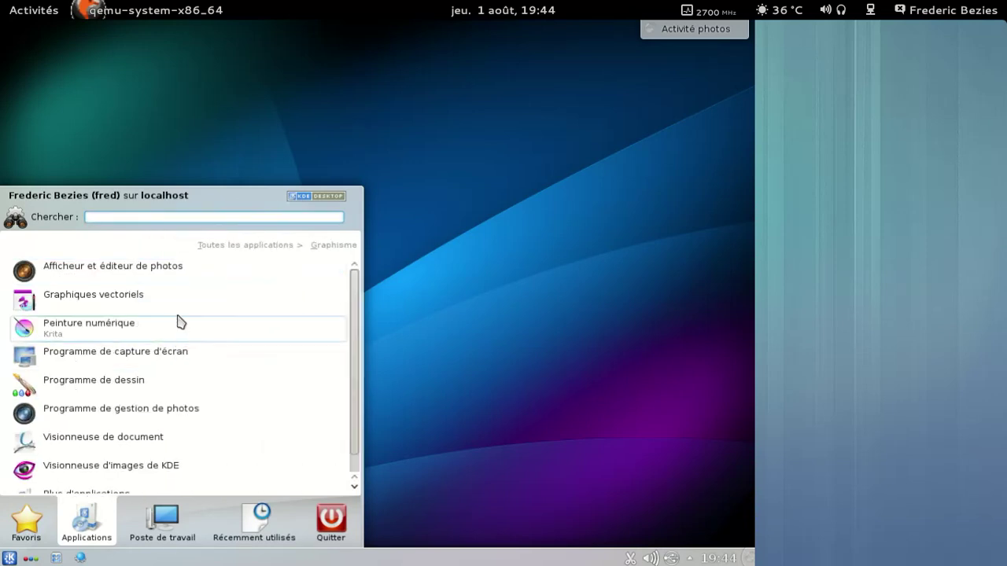
scroll(180, 317, "down", 1)
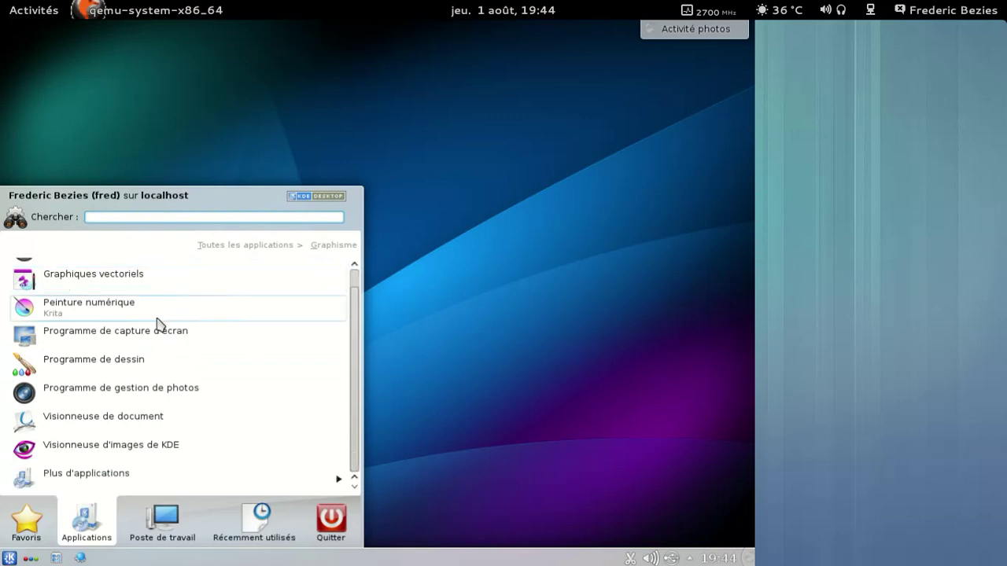
left_click(157, 323)
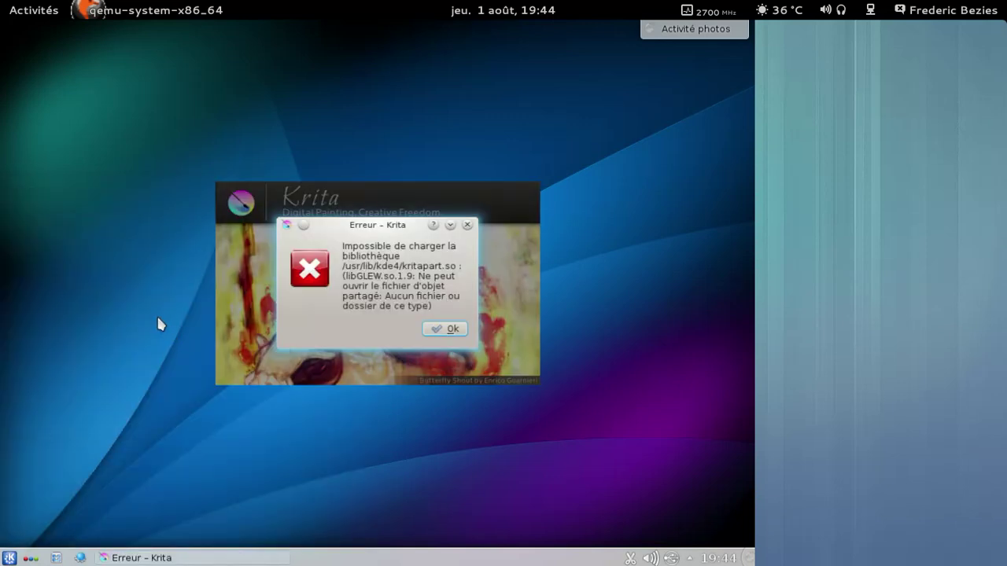
Step: Dismiss Krita's missing libGLEW.so.1.9 error and bring the application launcher back
left_click(442, 331)
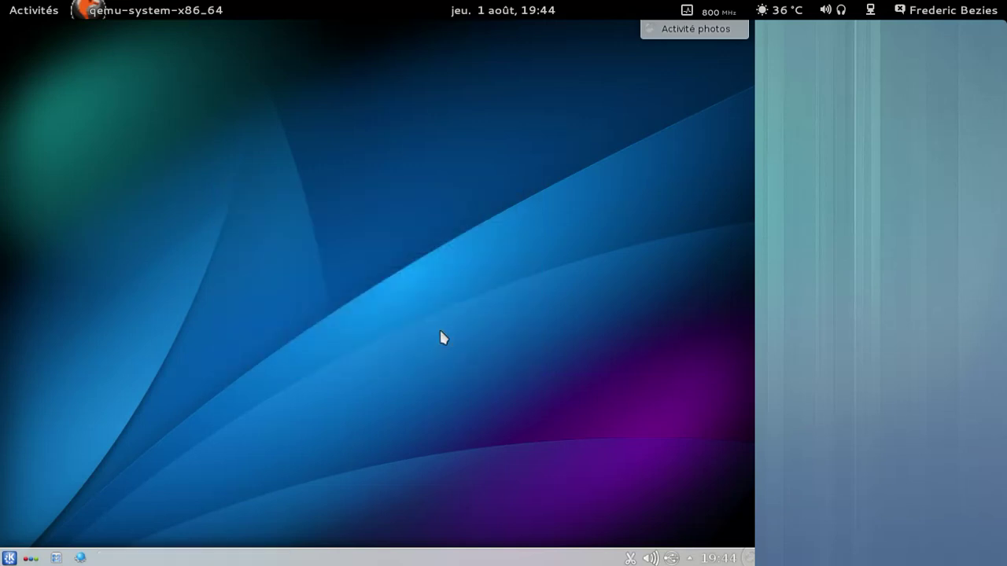
left_click(9, 559)
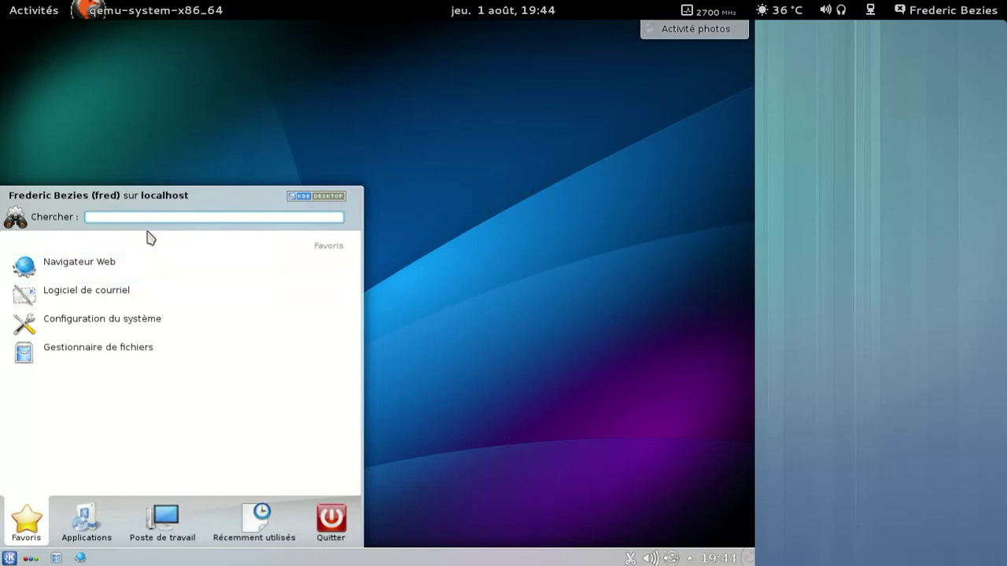
Step: Launch Konsole and run the yaourt install command with the account password
type("konsole")
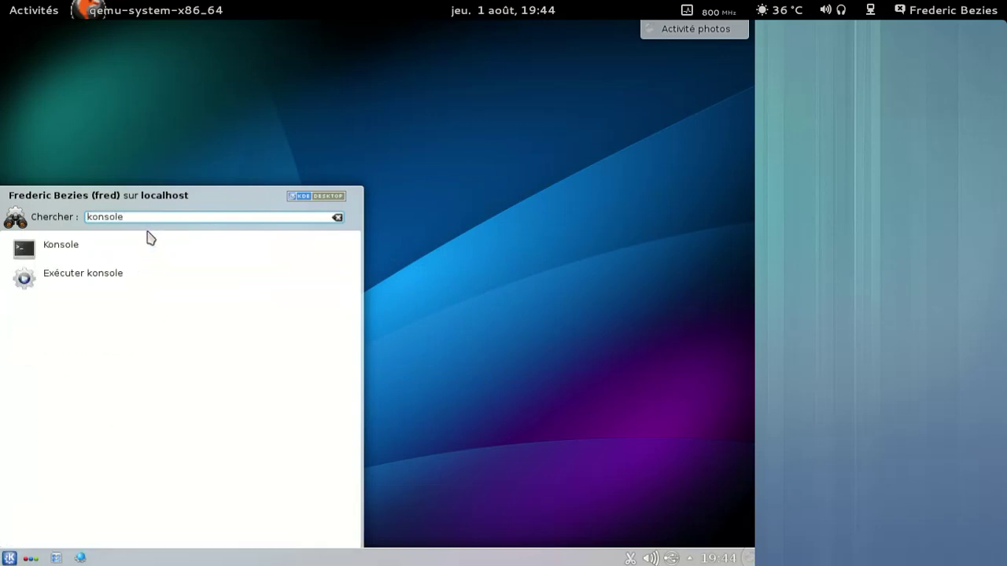
left_click(137, 251)
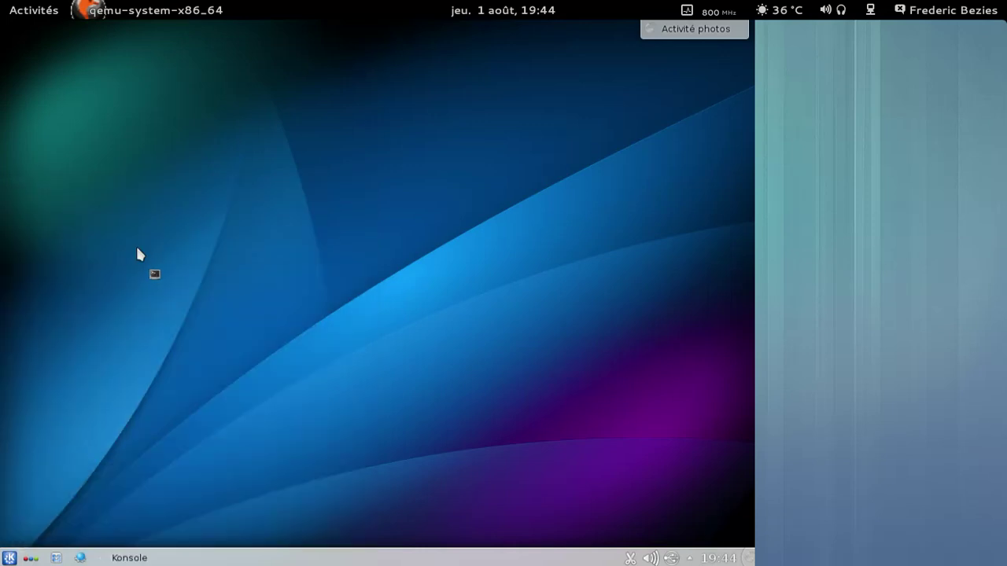
type("yaourt -S libglew")
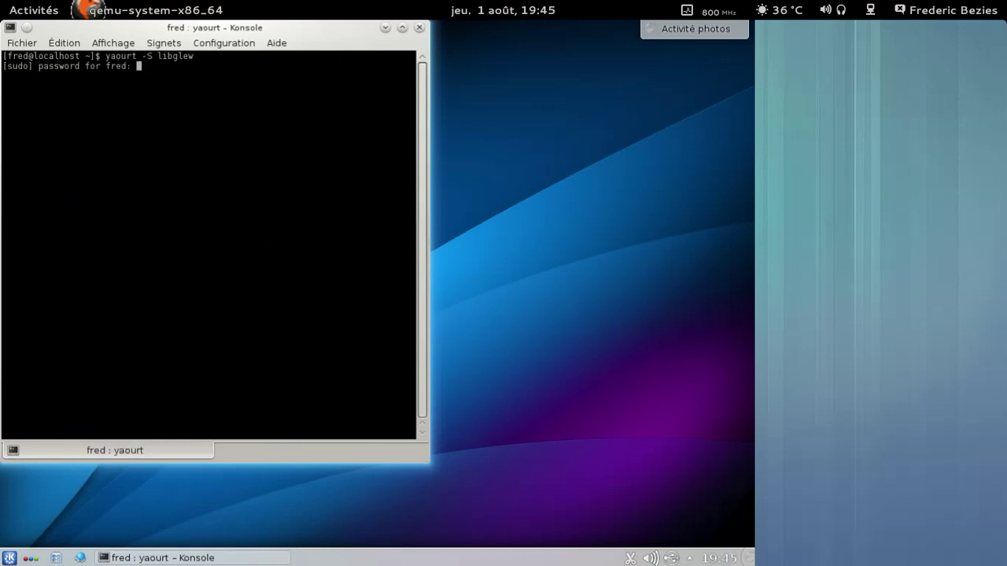
key("Return")
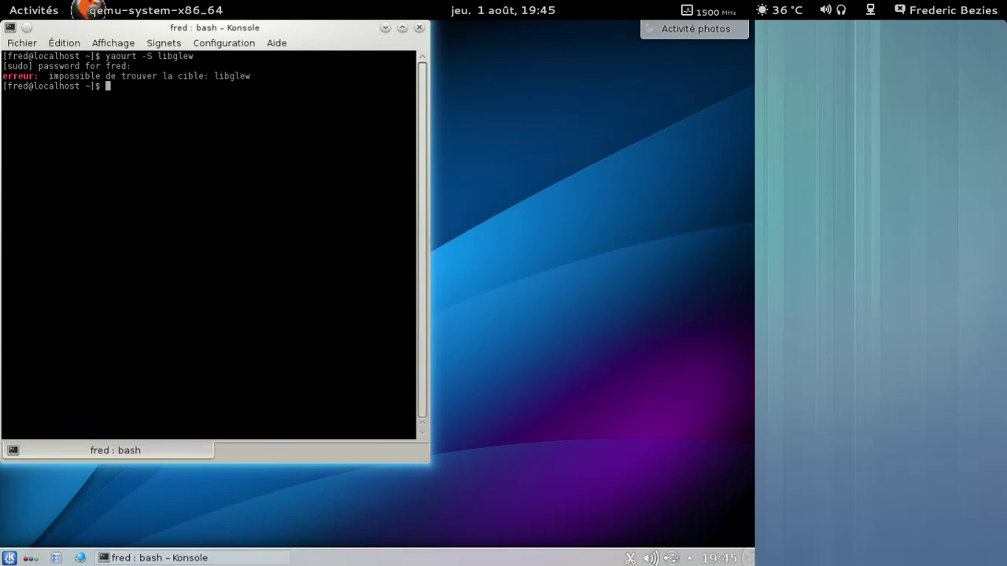
Step: Rerun the install as glew instead of libglew, confirm it, and close Konsole
key("Up")
key("Left")
key("Left")
key("BackSpace")
key("BackSpace")
key("BackSpace")
key("Return")
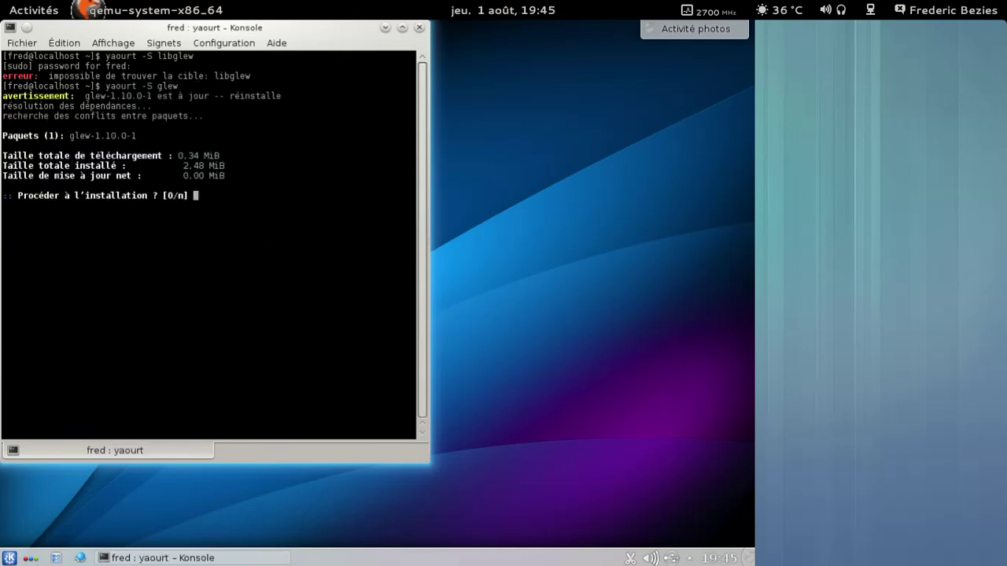
key("Return")
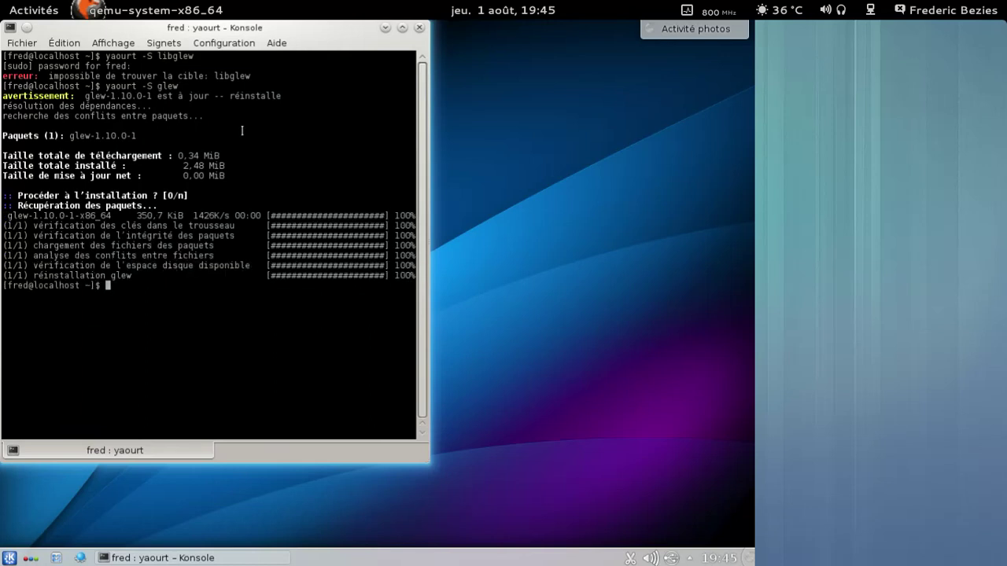
left_click(419, 28)
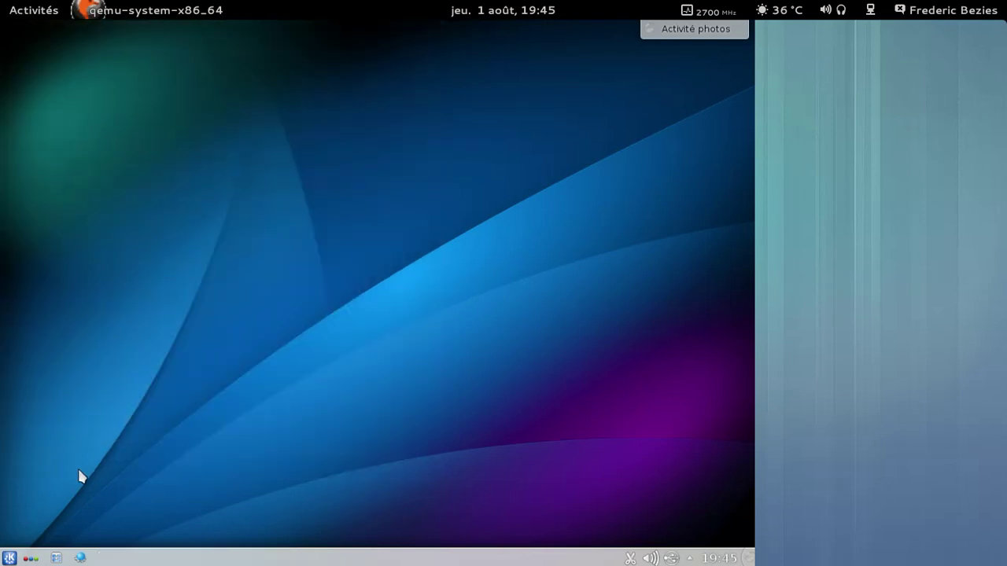
Step: Launch the Amarok audio player from Kickoff's Multimédia category
left_click(9, 558)
left_click(93, 523)
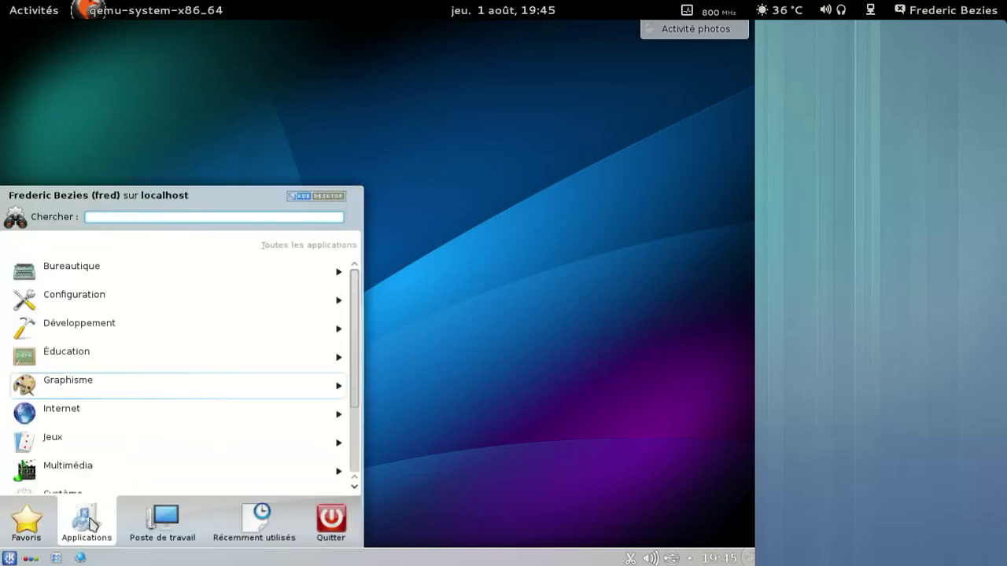
left_click(83, 413)
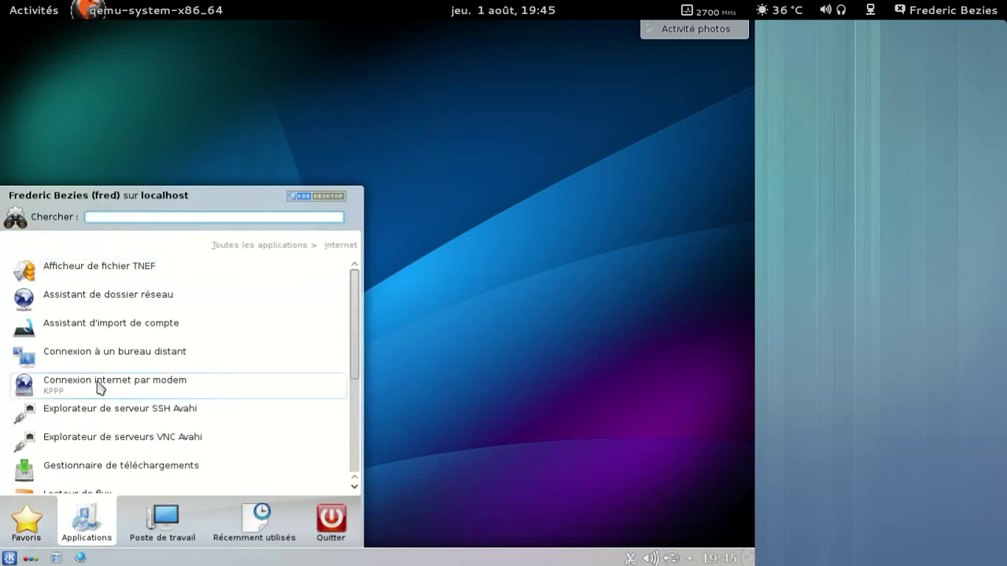
left_click(292, 247)
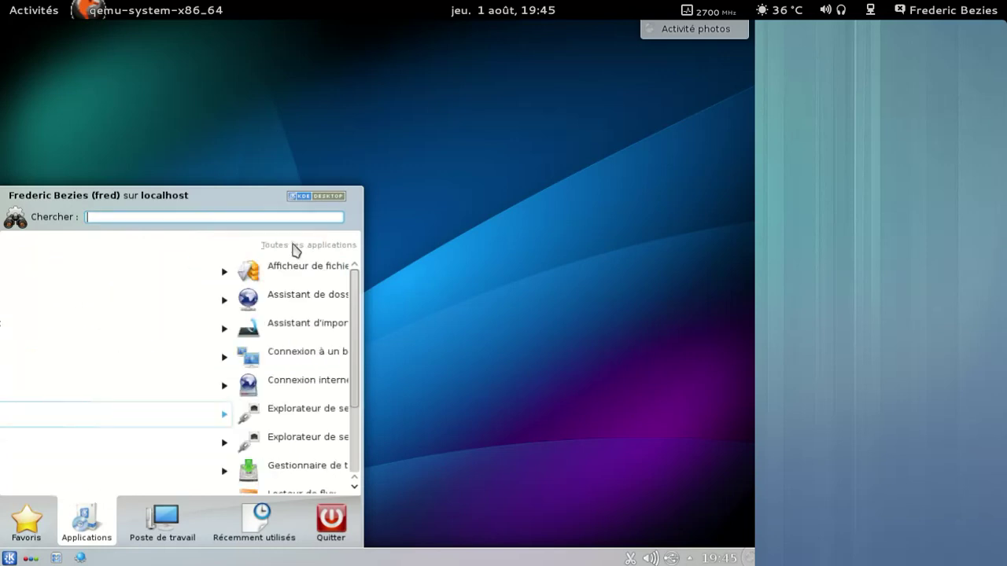
scroll(210, 344, "down", 3)
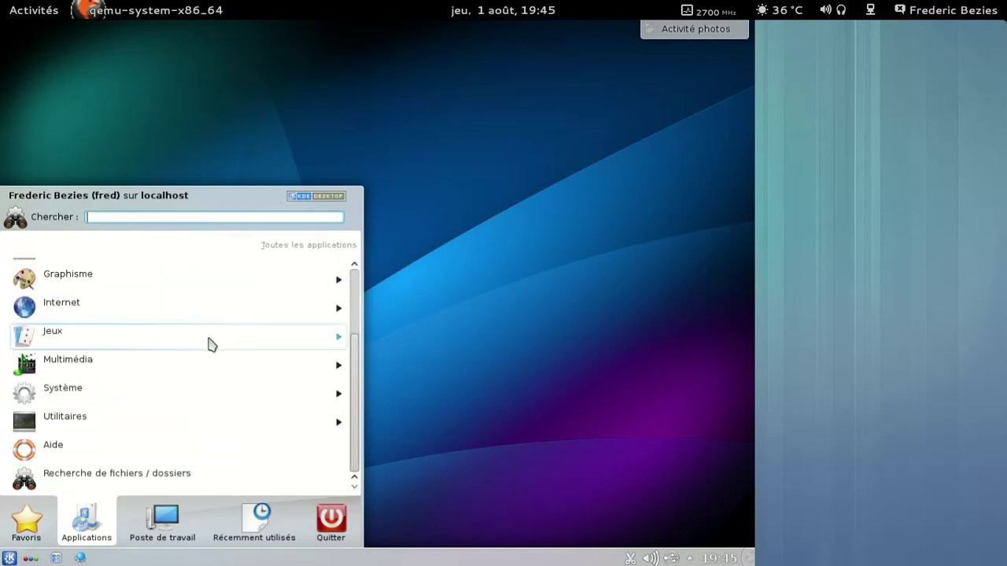
left_click(128, 369)
left_click(134, 328)
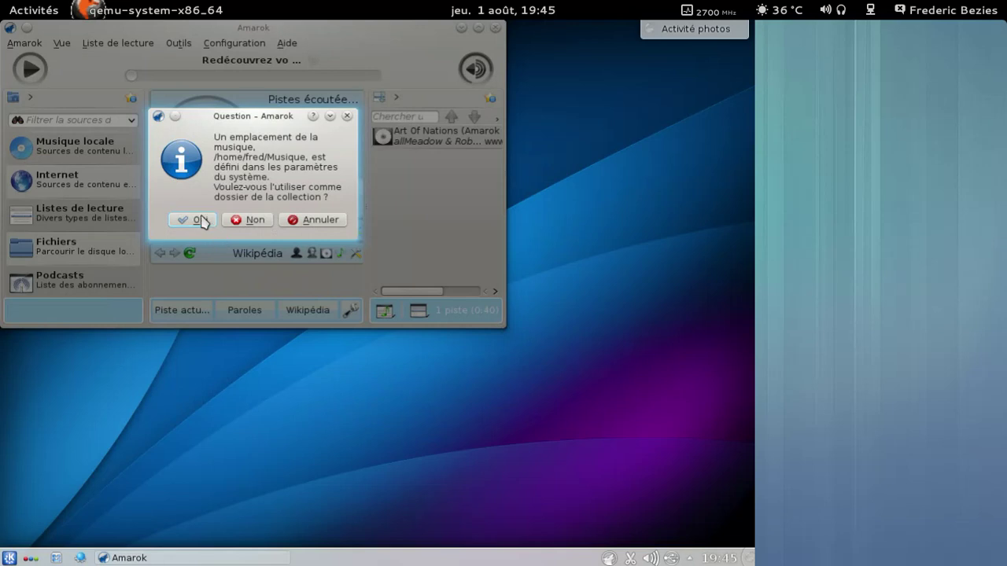
Step: Accept Musique as Amarok's collection, view its About details, and reopen the launcher
left_click(200, 220)
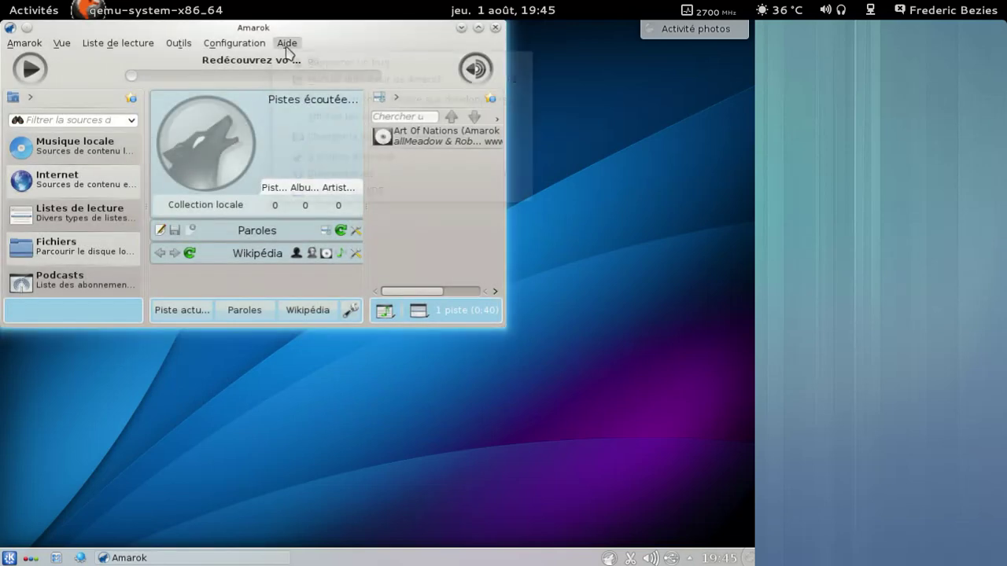
left_click(286, 43)
left_click(342, 156)
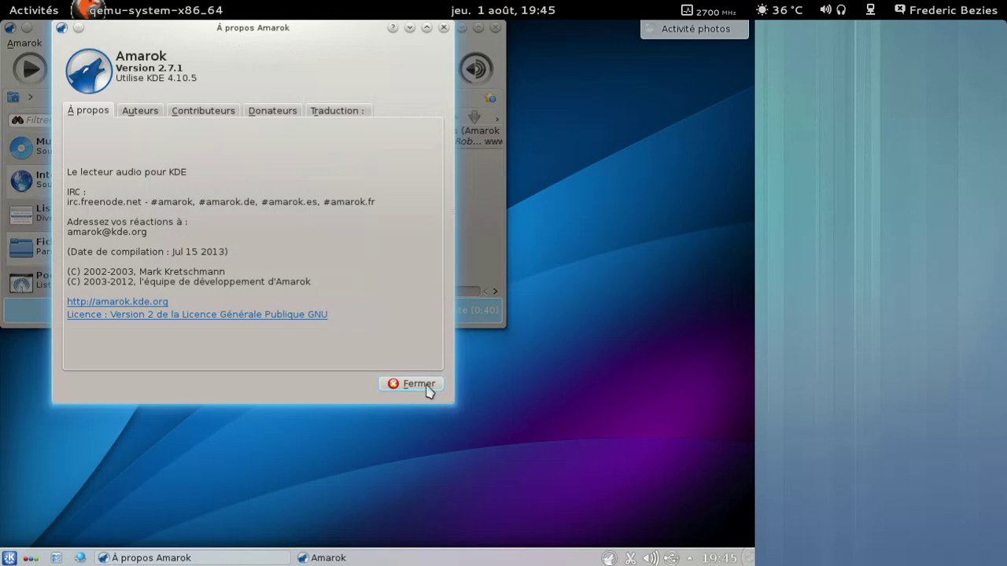
left_click(419, 384)
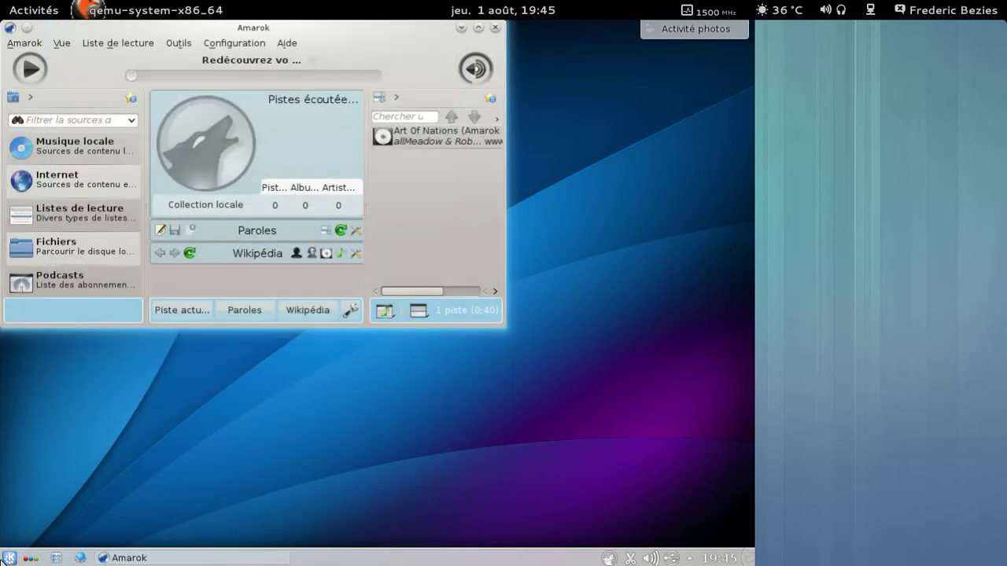
left_click(9, 557)
left_click(63, 520)
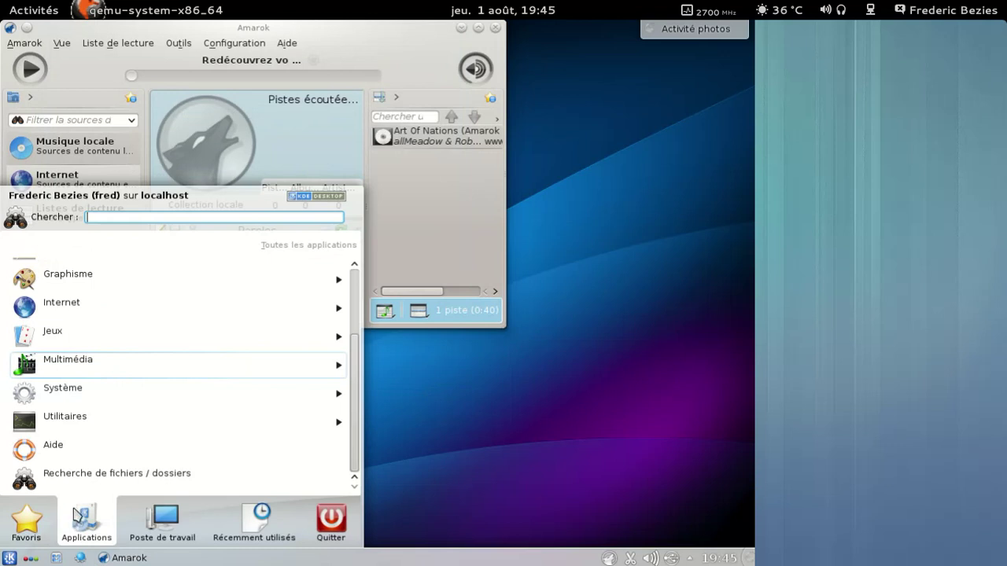
Step: Launch VLC from Multimédia and view its 2.0.8 About information
left_click(69, 364)
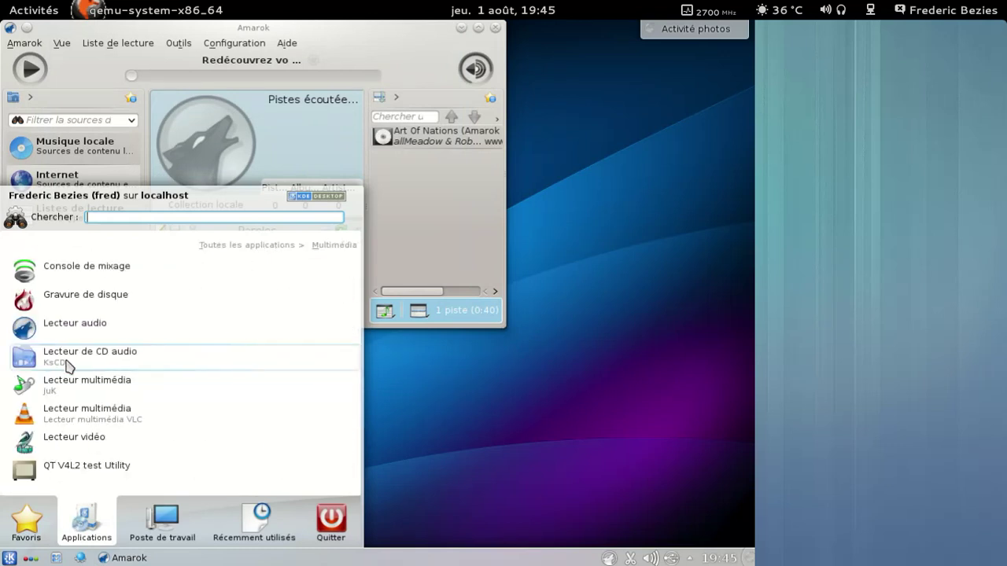
left_click(87, 425)
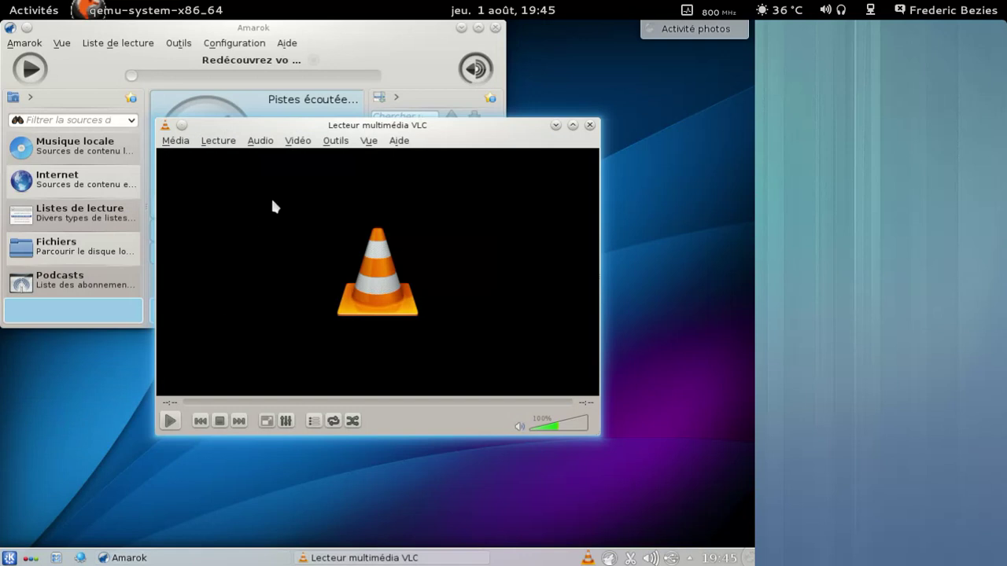
left_click(395, 146)
left_click(406, 187)
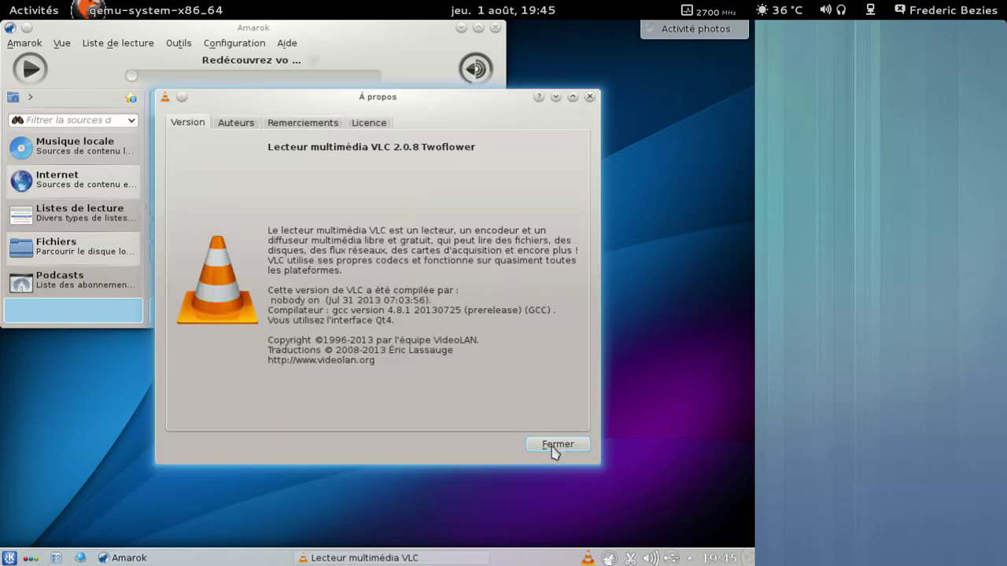
left_click(556, 445)
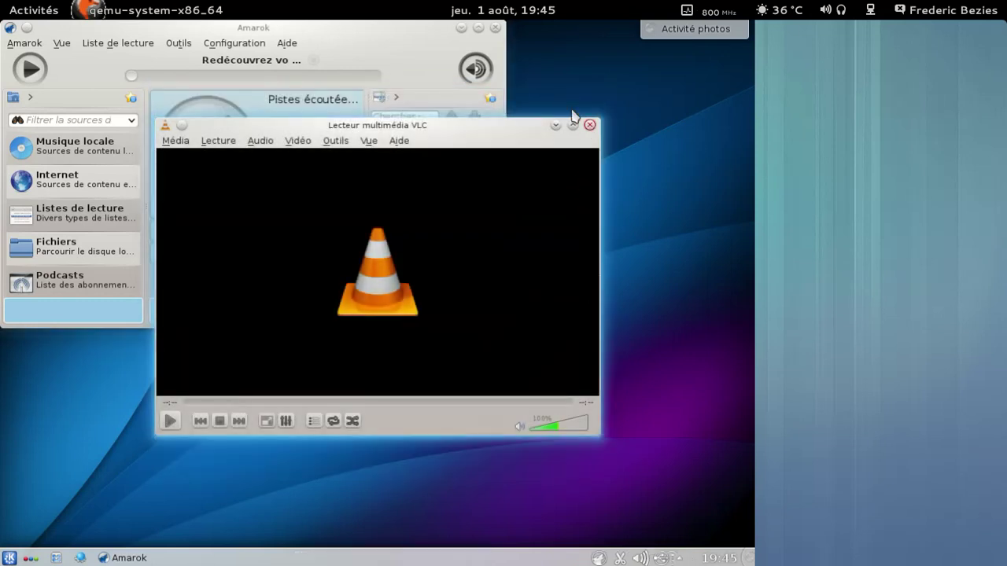
Step: Close VLC and Amarok, acknowledging the tray notice, and reopen the launcher
left_click(589, 124)
left_click(496, 28)
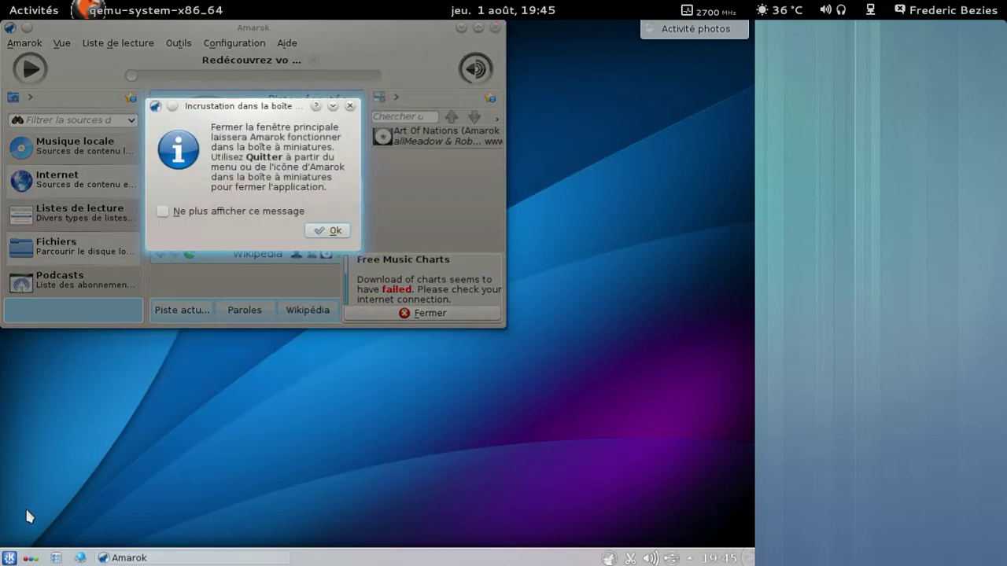
left_click(322, 229)
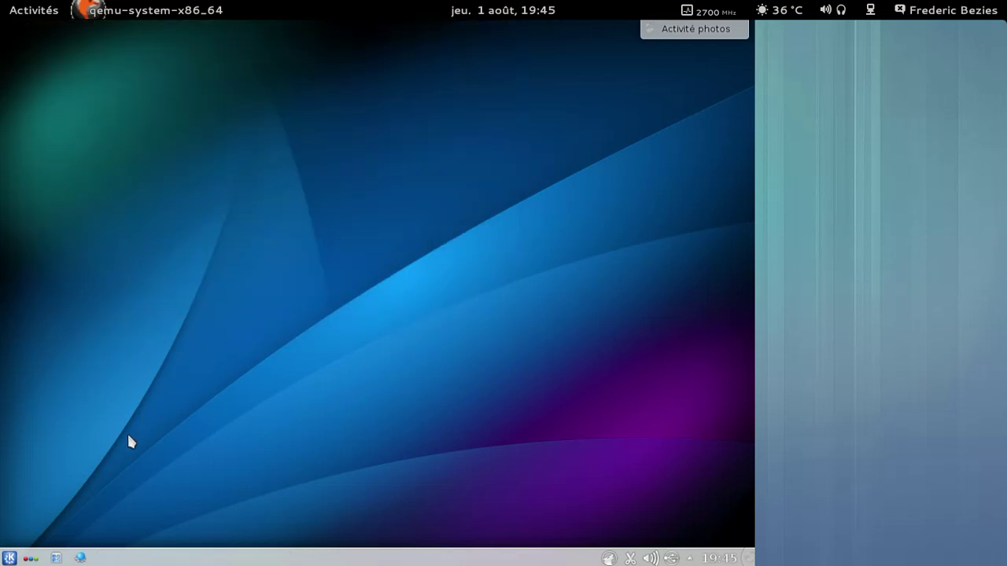
left_click(11, 556)
Step: Browse Utilitaires, then launch KInfoCenter from the Système category
left_click(82, 515)
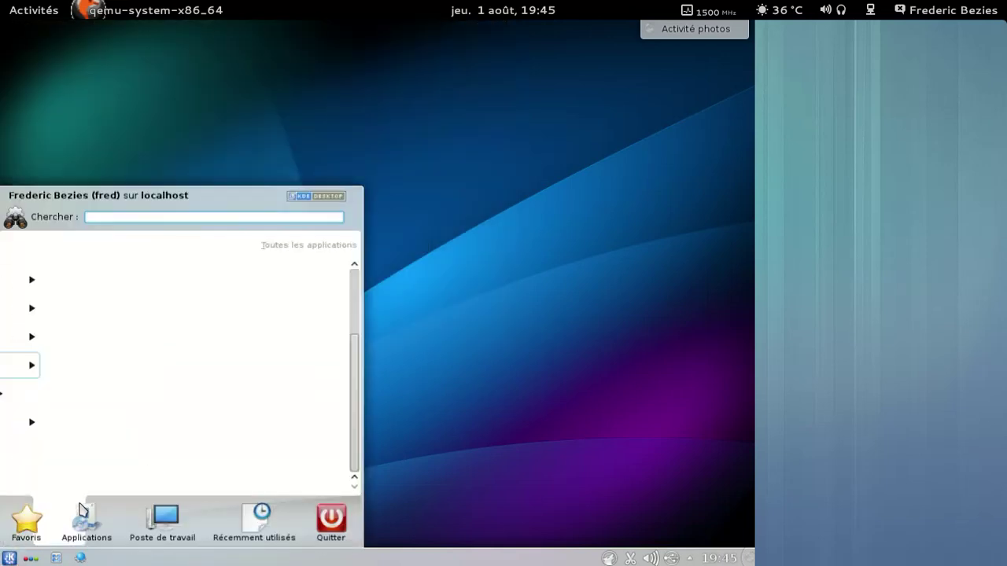
left_click(70, 424)
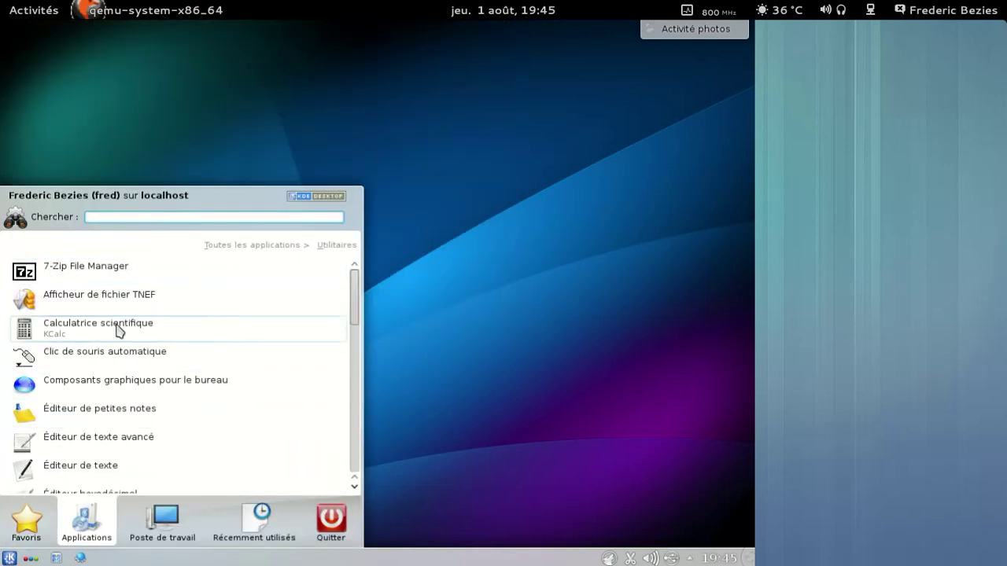
scroll(123, 285, "down", 1)
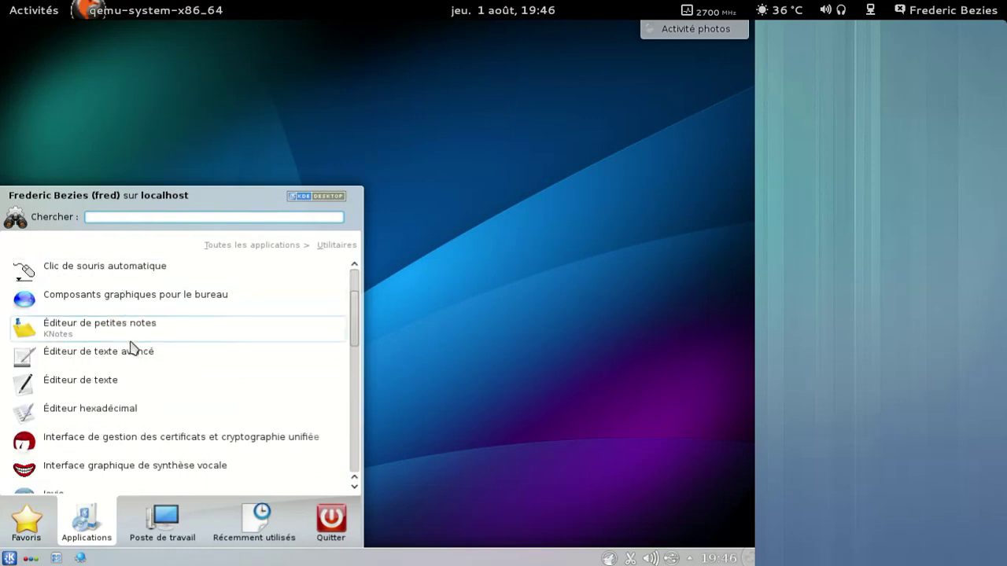
scroll(130, 403, "down", 1)
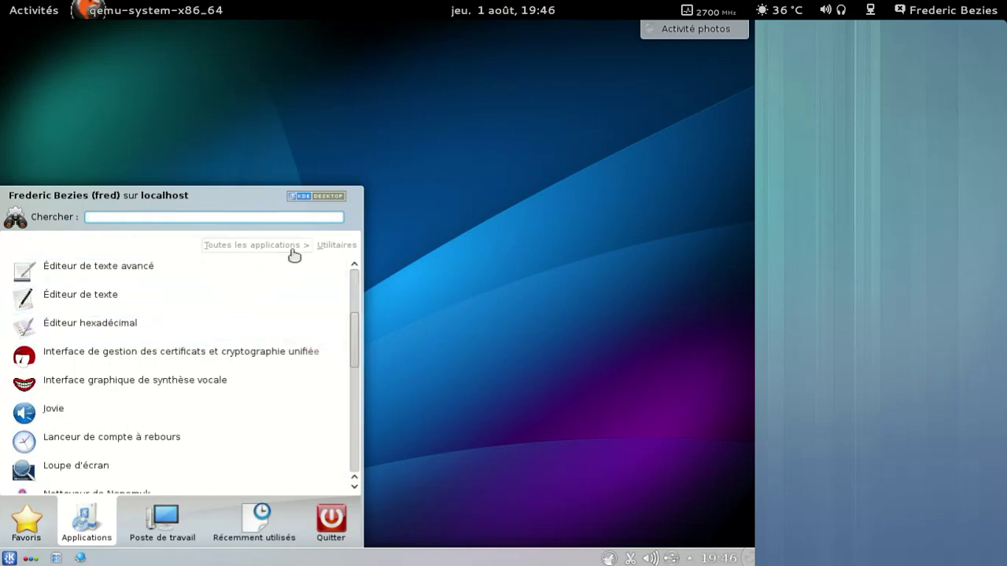
left_click(293, 247)
left_click(160, 391)
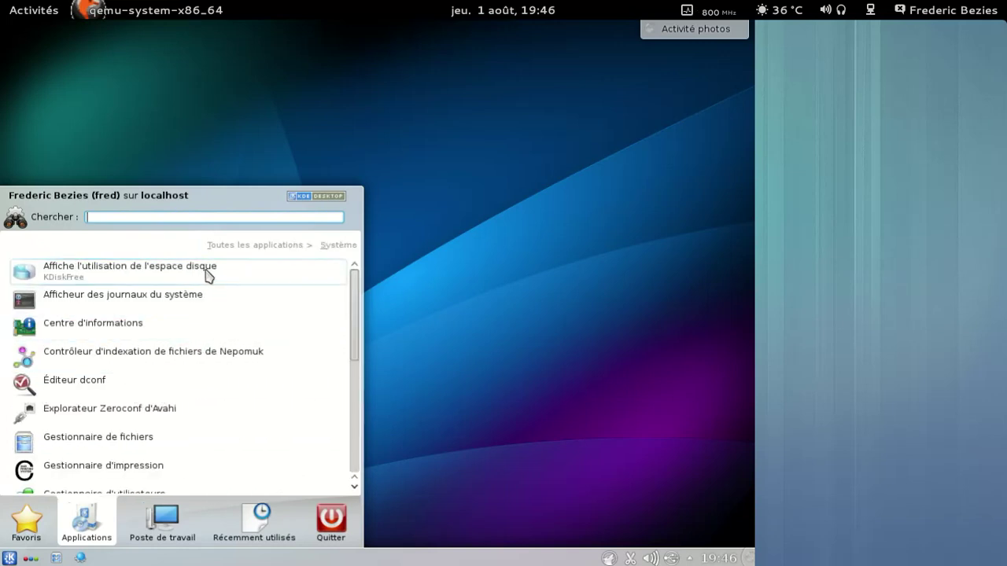
left_click(203, 337)
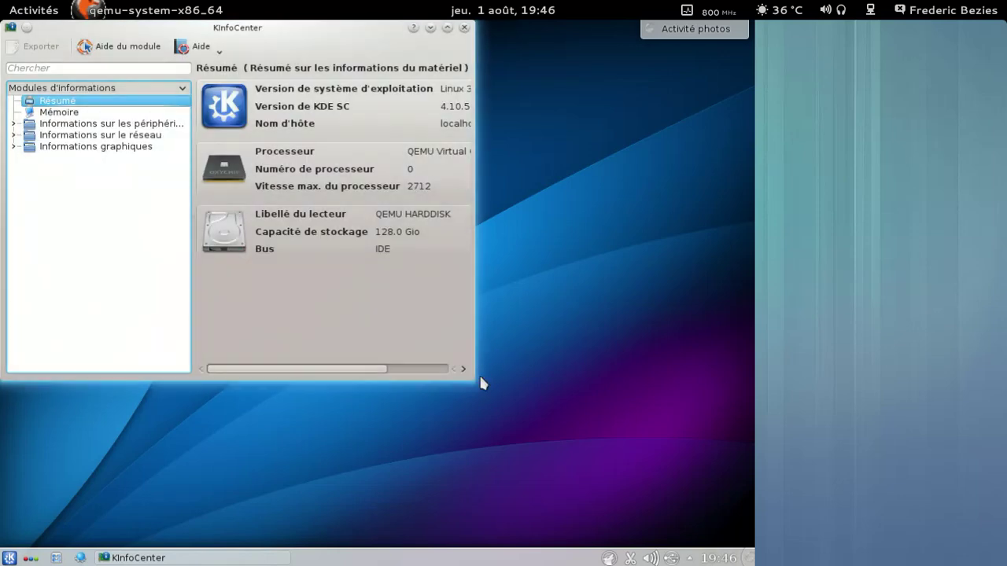
Step: Enlarge the KInfoCenter window to show all details and reopen the launcher
left_click_drag(476, 382, 695, 450)
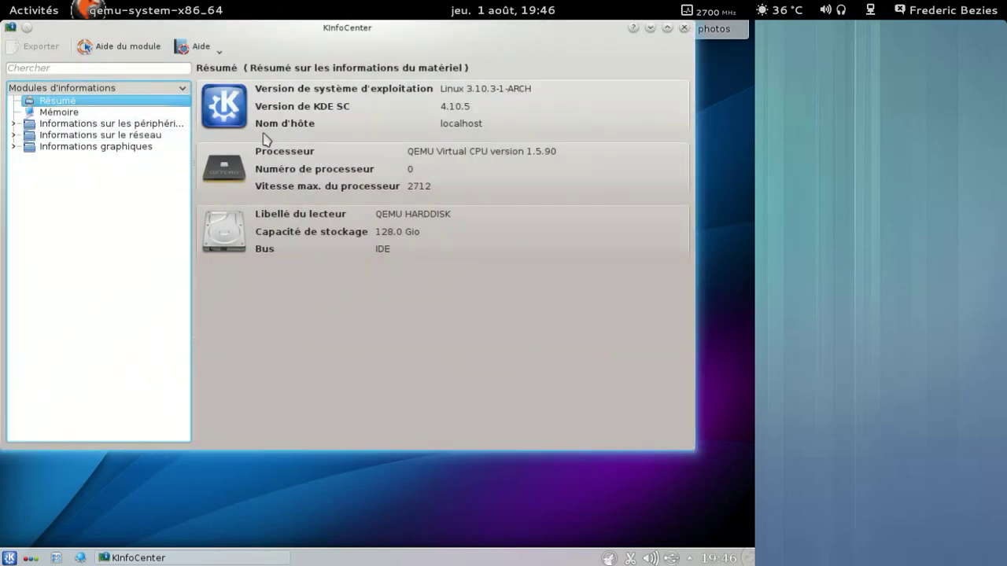
left_click(9, 557)
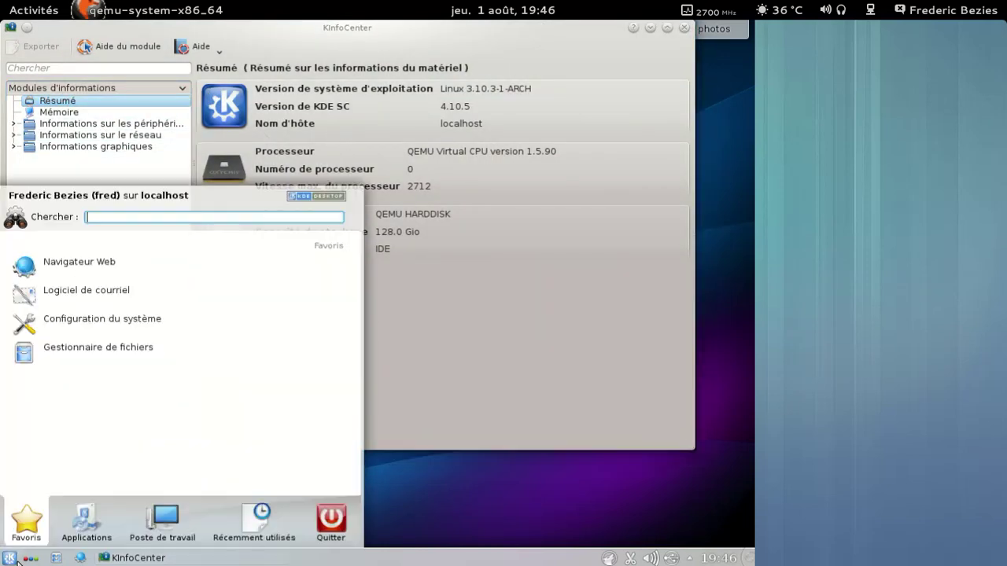
left_click(99, 516)
Step: Launch K3b from Multimédia, dismissing the missing disc writer warning and the tip of the day
left_click(71, 369)
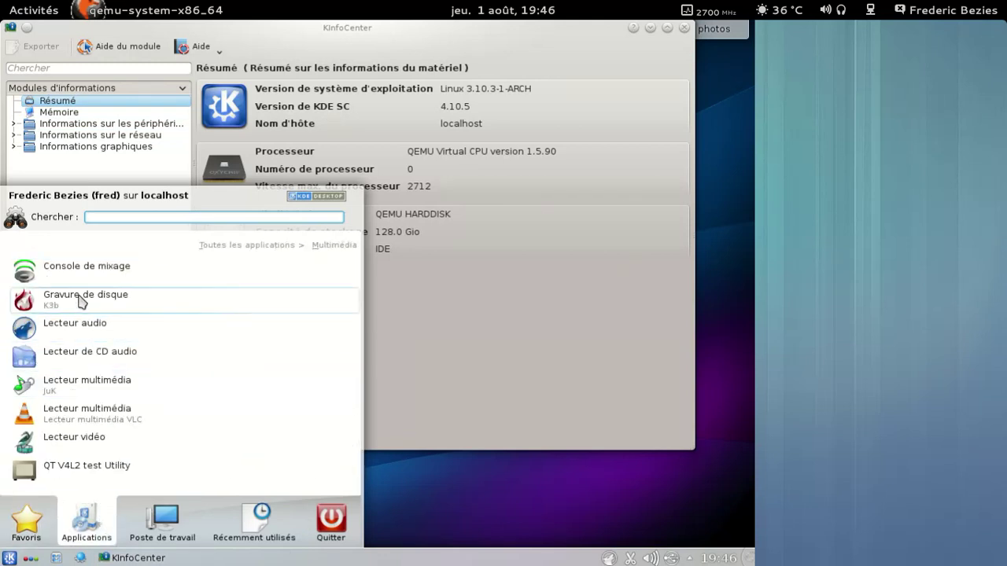
left_click(82, 299)
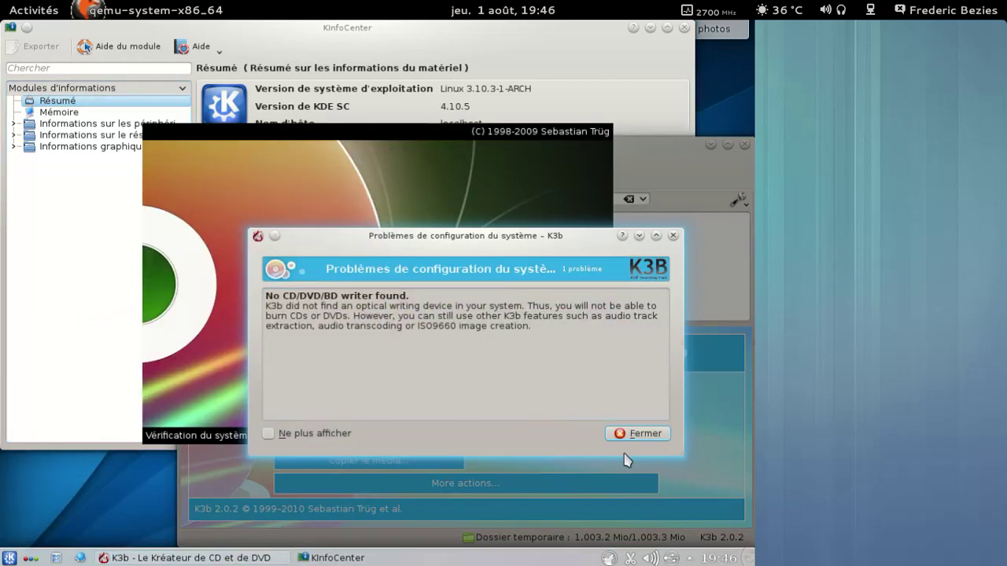
left_click(621, 433)
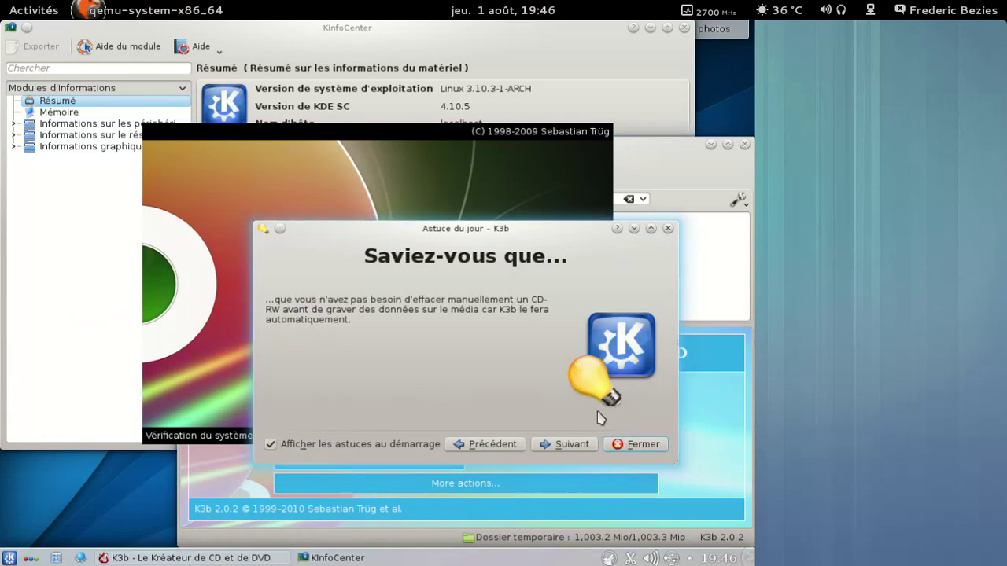
left_click(634, 446)
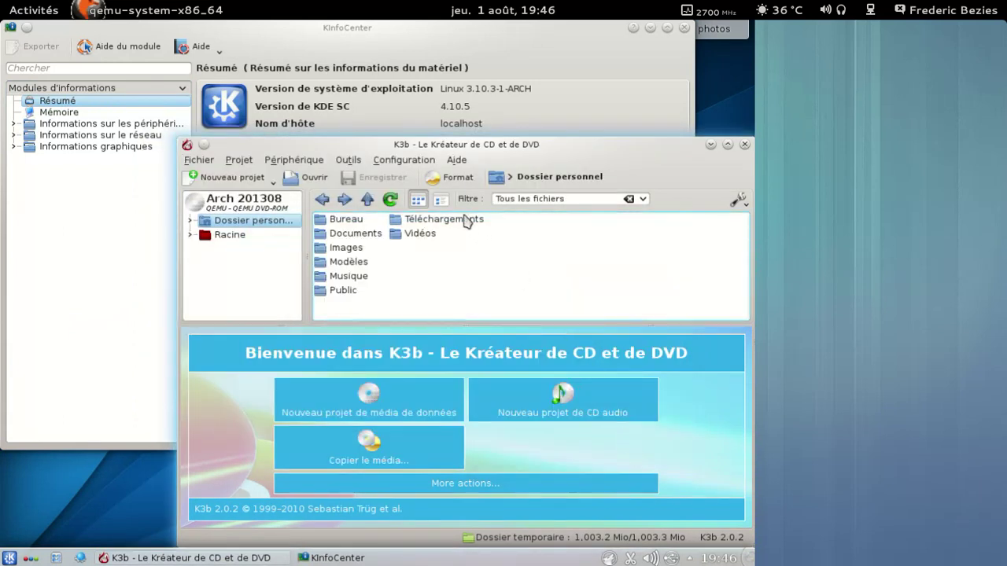
Step: View K3b's About information, then close K3b and KInfoCenter
left_click(456, 160)
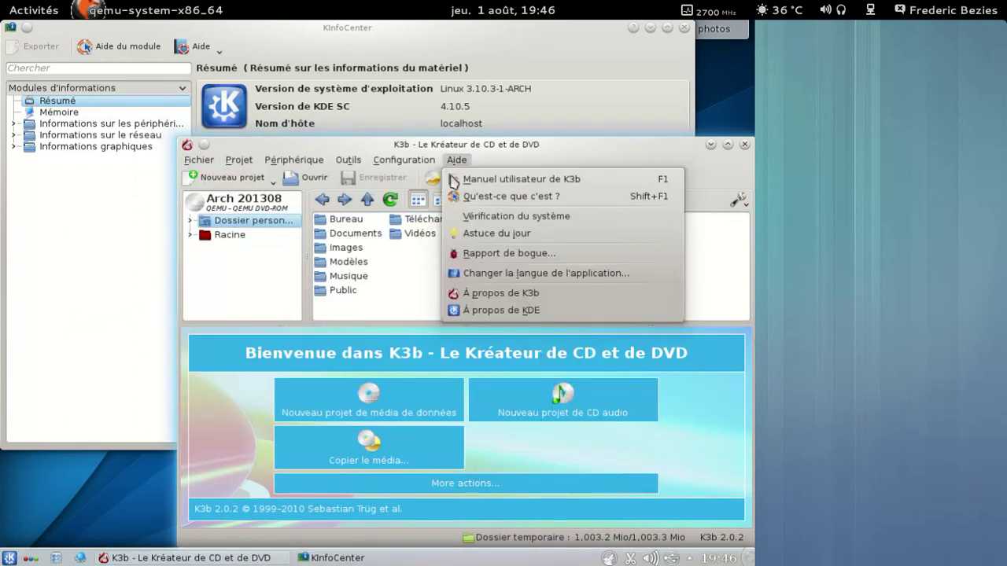
left_click(501, 292)
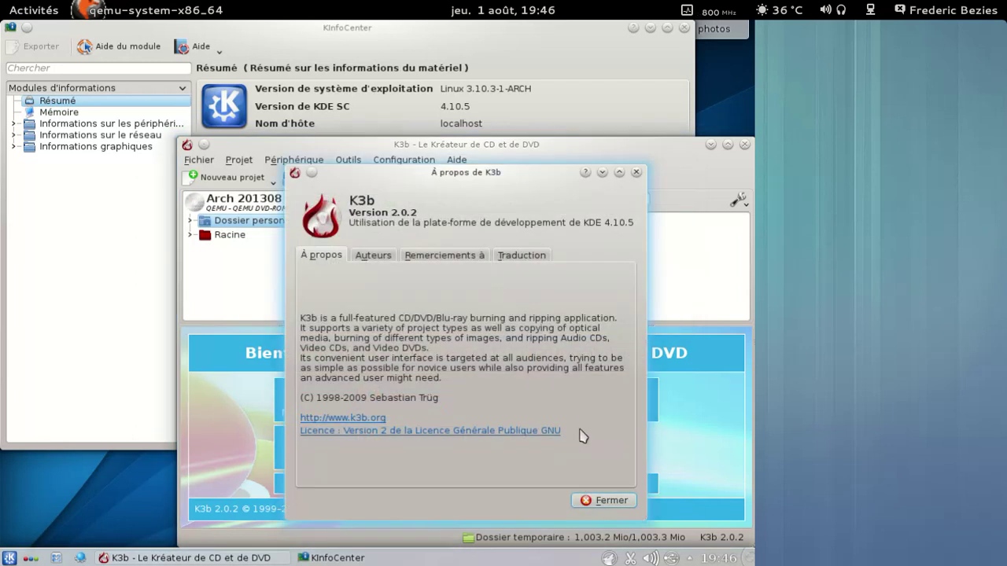
left_click(615, 499)
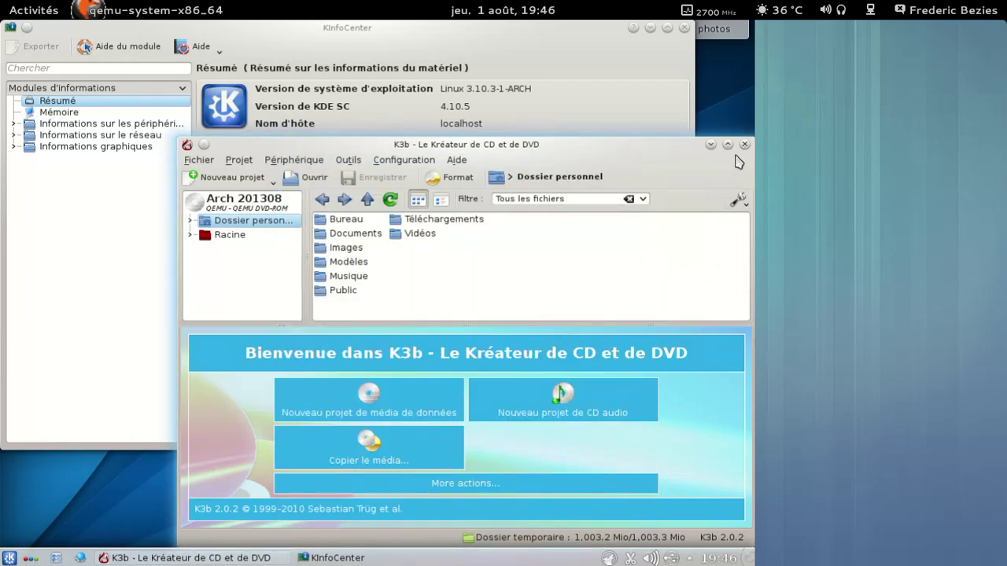
left_click(744, 145)
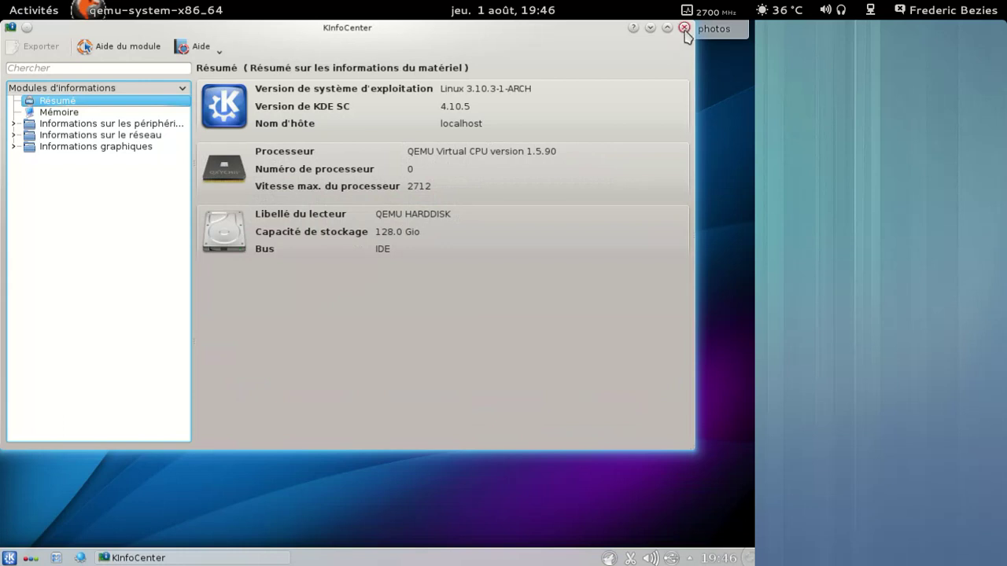
left_click(685, 29)
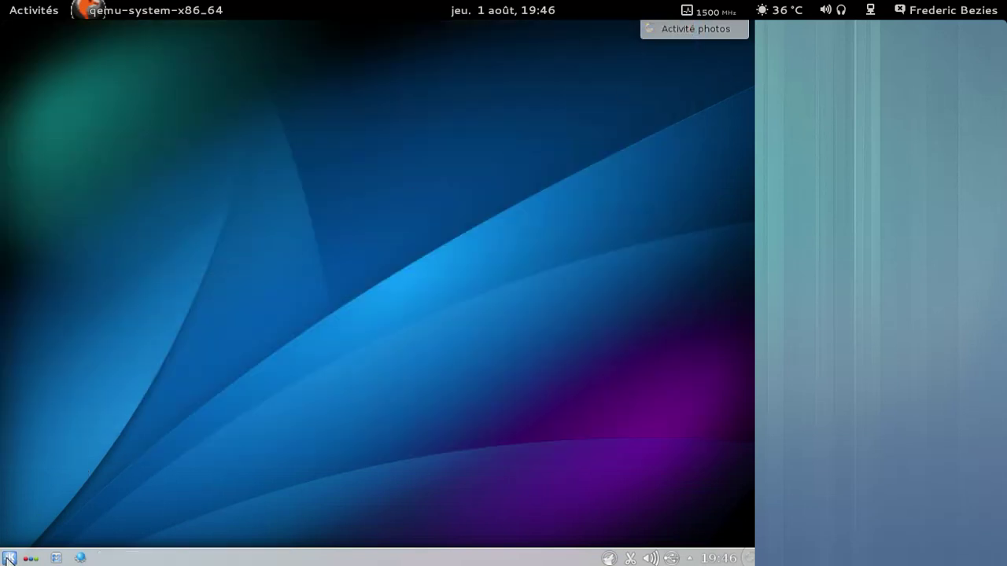
Step: Switch to the Photos Activity and glance at the desktop's options
left_click(9, 559)
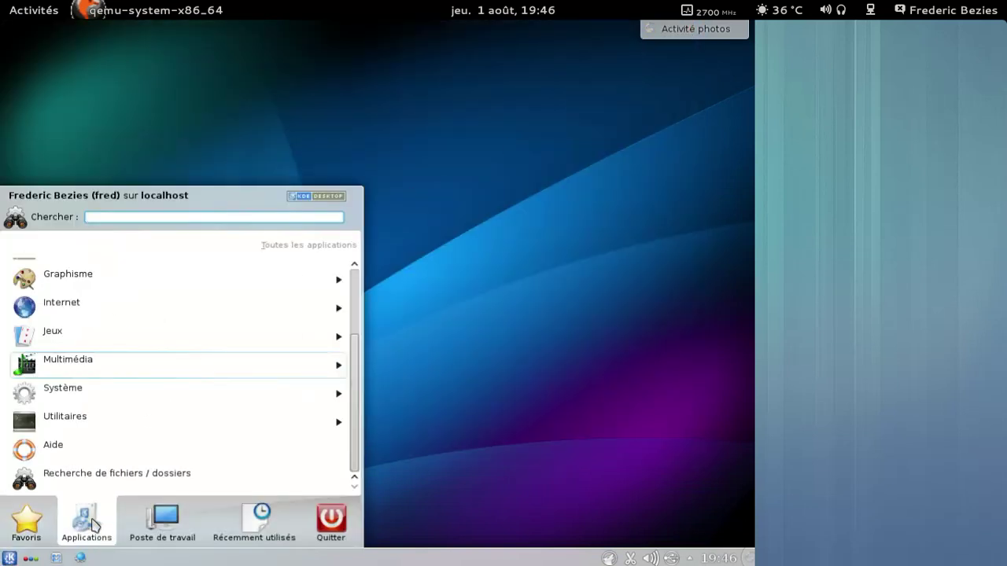
left_click(31, 558)
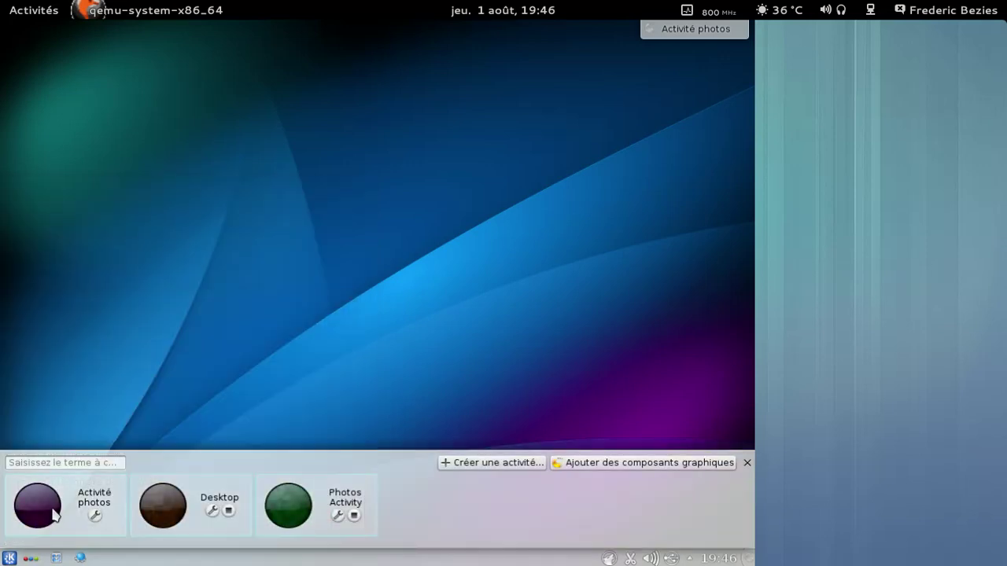
left_click(288, 504)
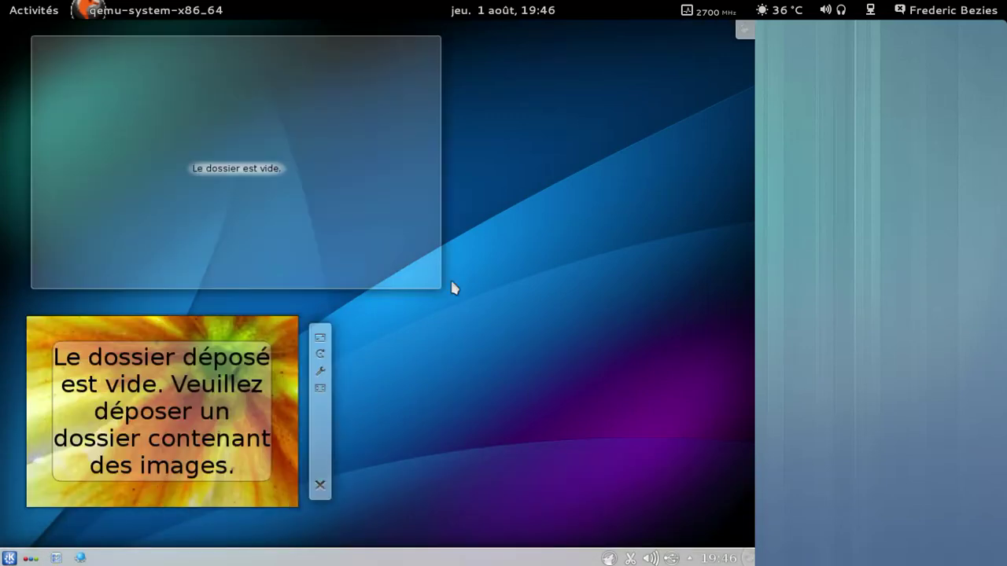
left_click(741, 34)
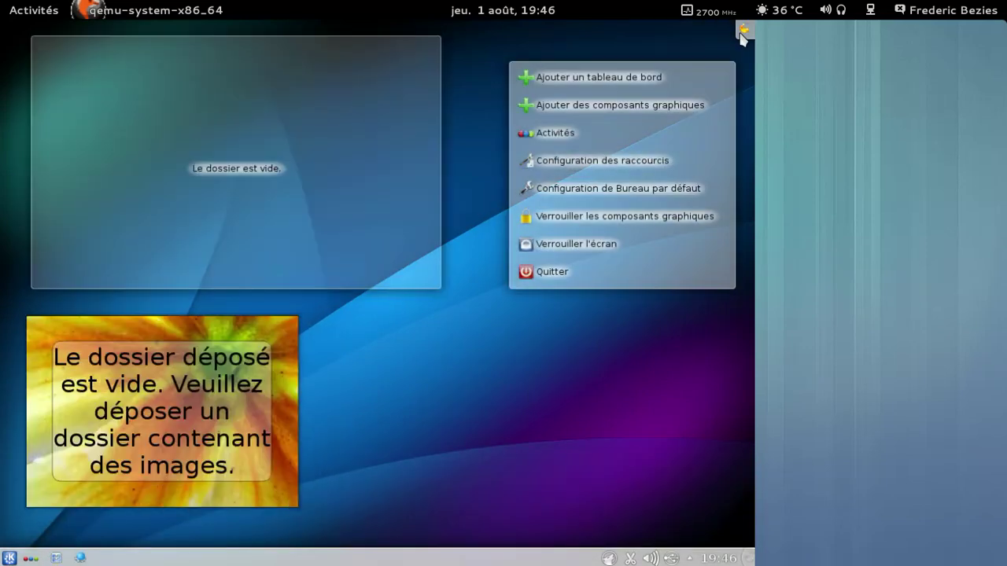
left_click(566, 44)
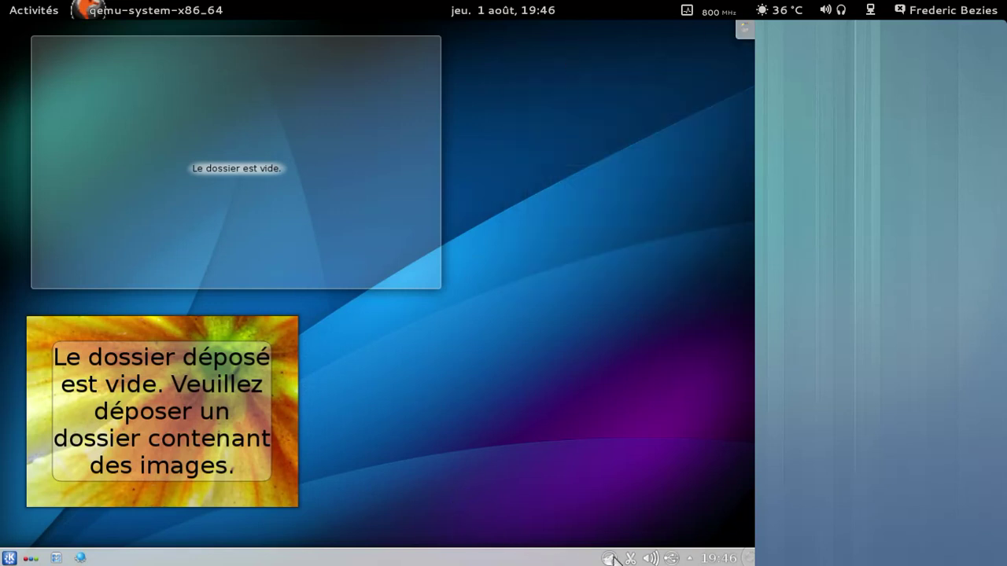
Step: Quit Amarok from its tray icon and switch back to the Desktop activity
right_click(612, 557)
left_click(618, 537)
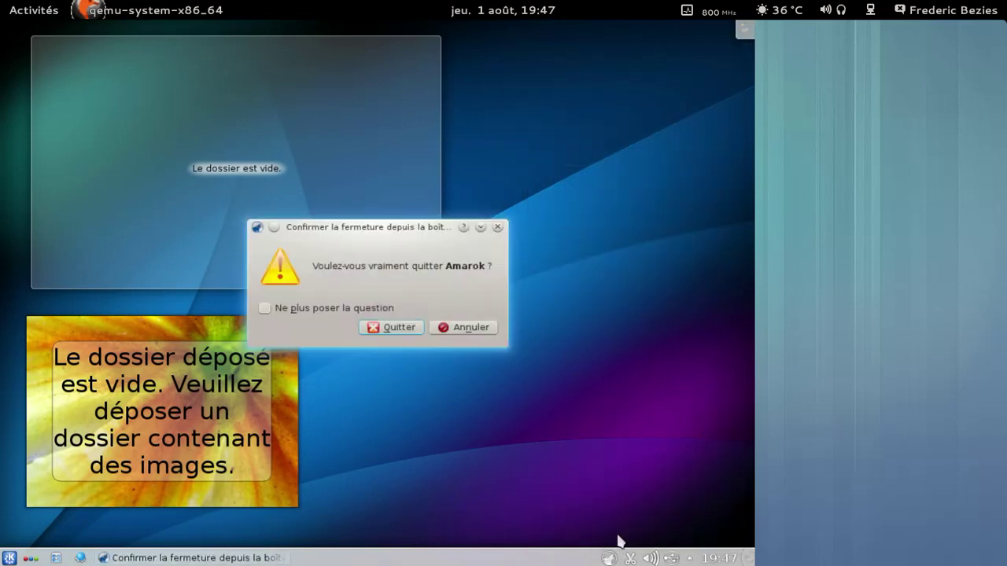
left_click(402, 327)
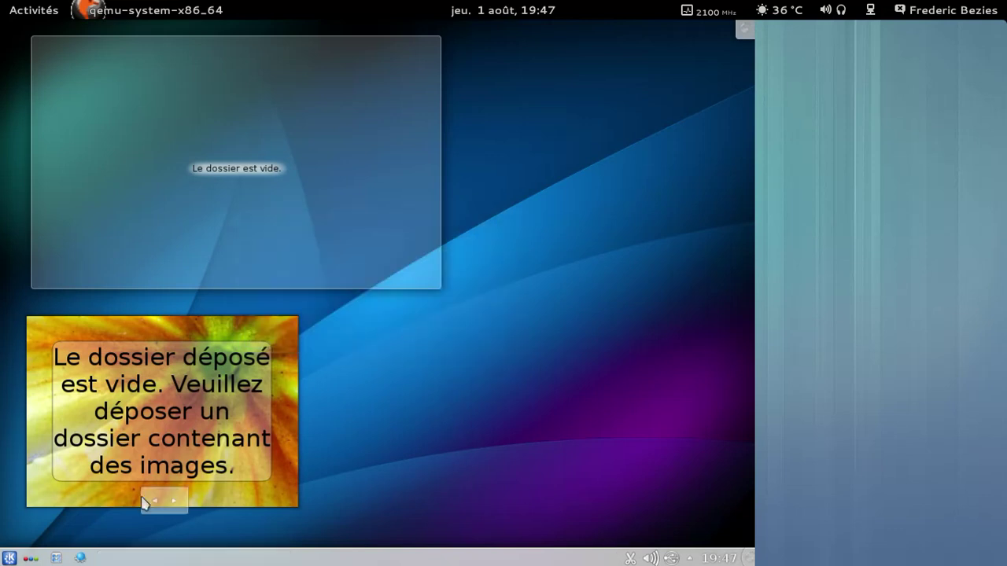
left_click(31, 559)
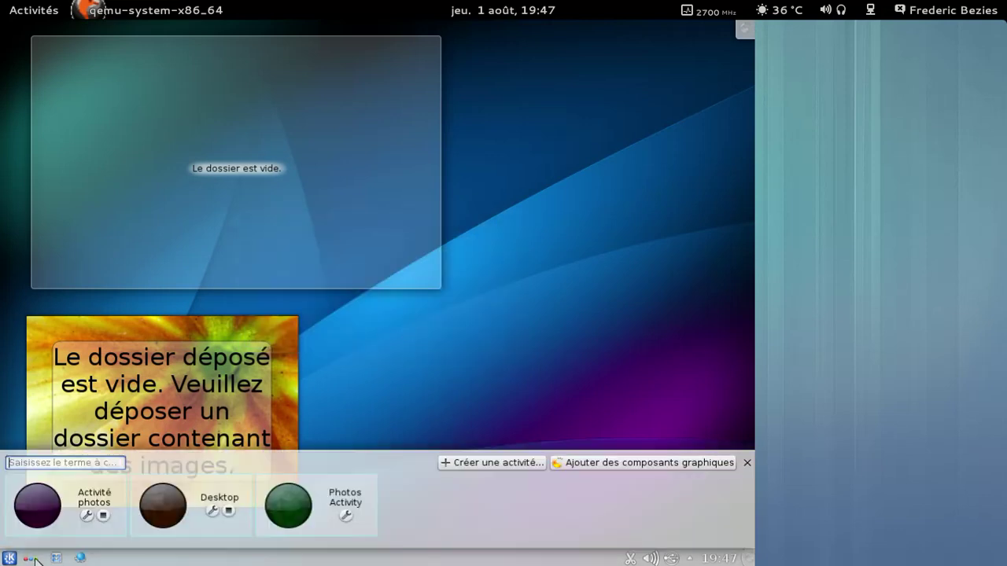
left_click(165, 507)
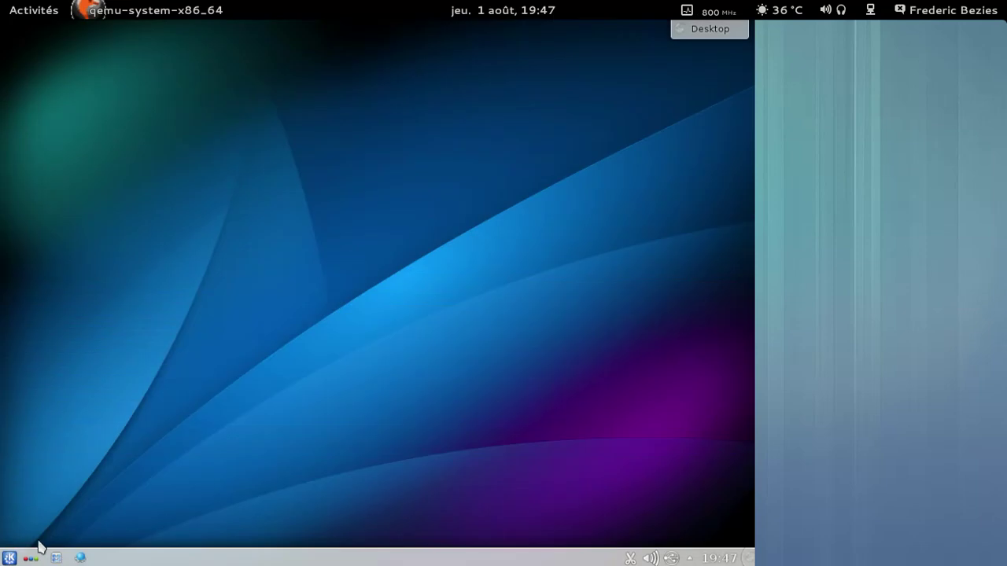
Step: Browse the Jeux arcade games, then launch Palapeli from Jeux de logique
left_click(9, 557)
left_click(69, 533)
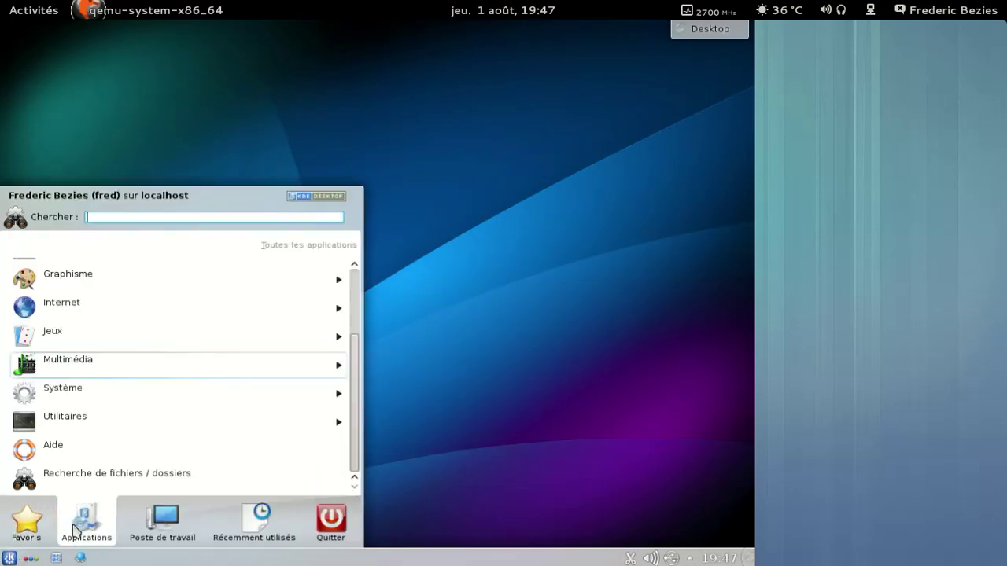
left_click(76, 336)
left_click(109, 275)
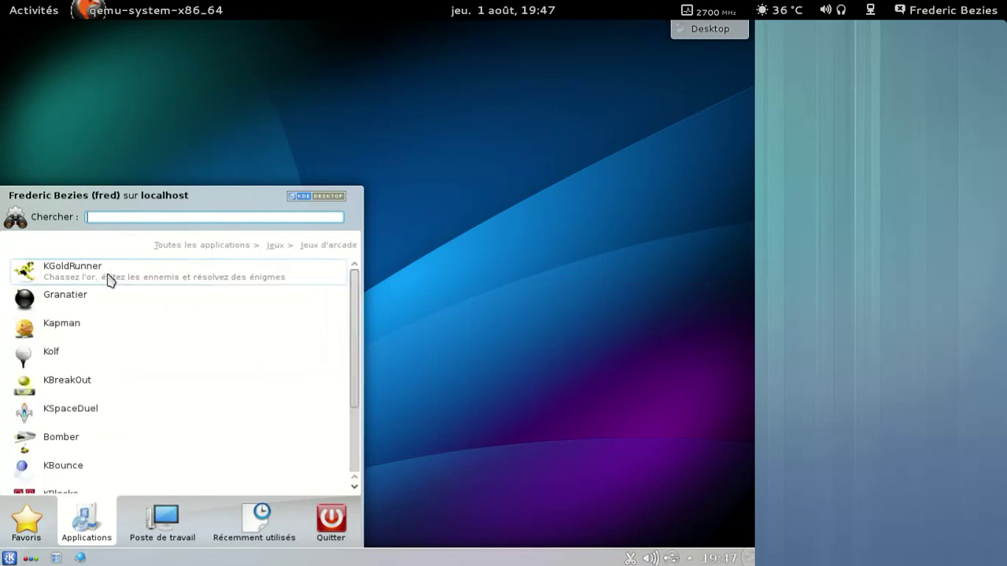
left_click(269, 252)
left_click(142, 333)
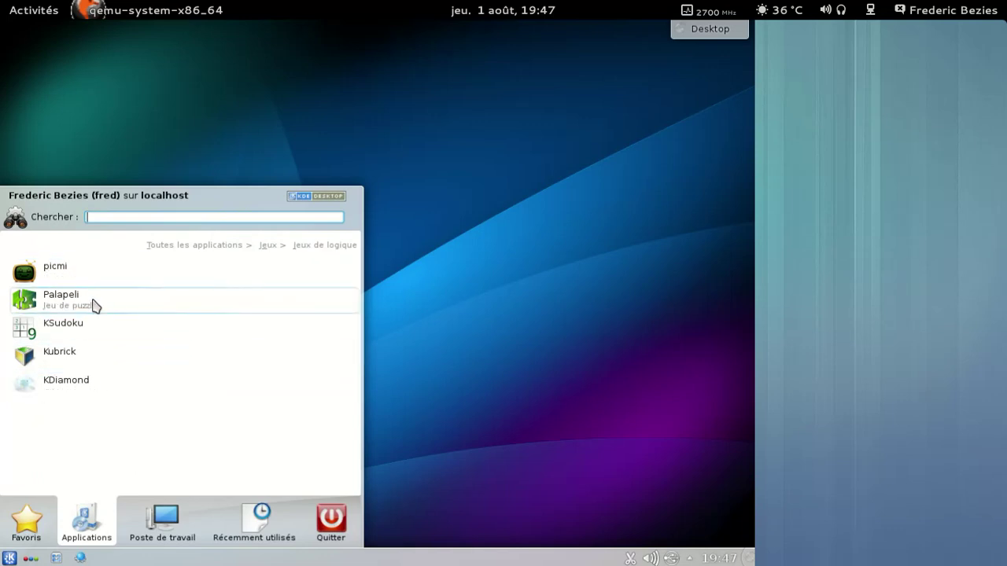
left_click(150, 311)
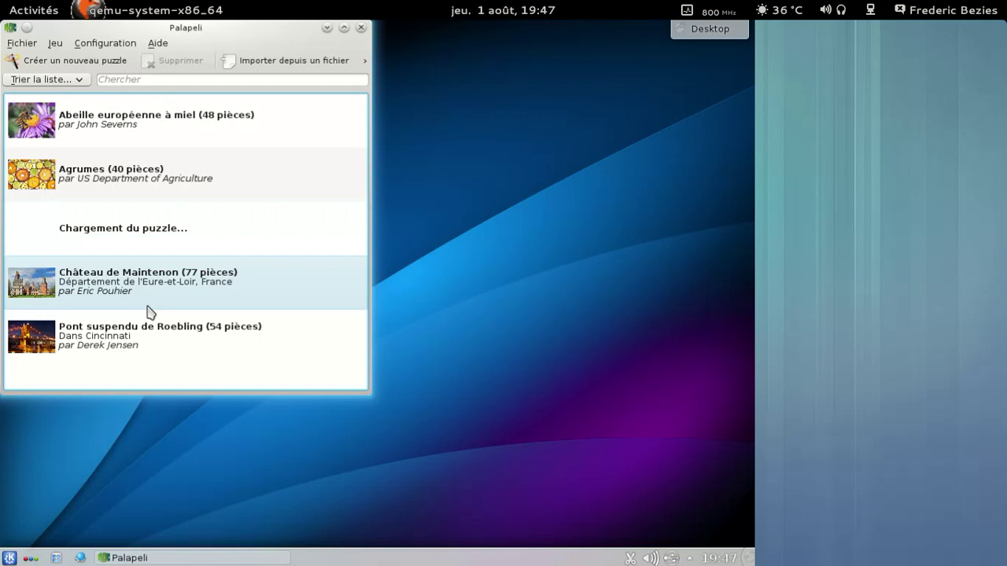
Step: Open the Abeille européenne à miel puzzle, move one piece to the board's top-left, then close Palapeli
left_click(136, 130)
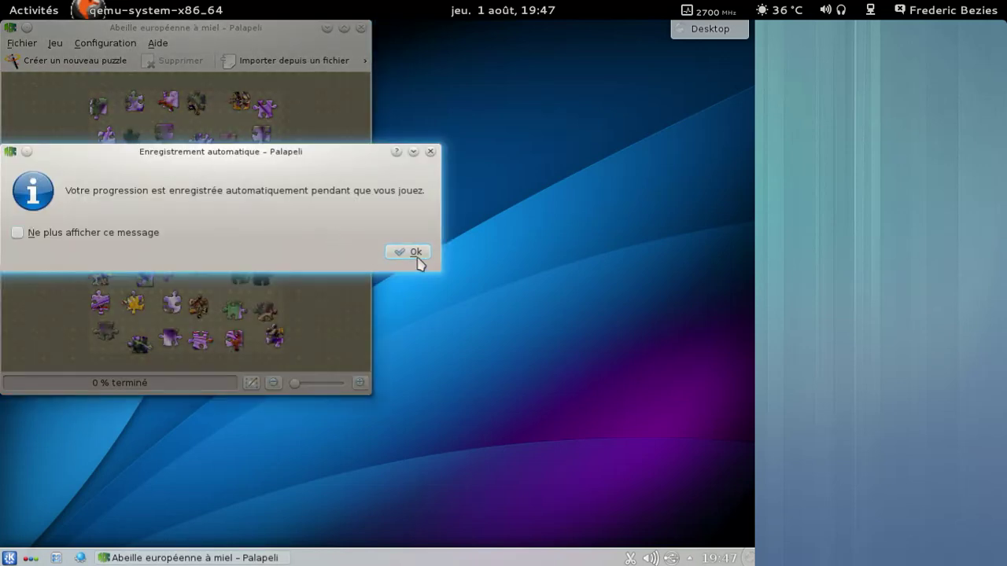
left_click(417, 254)
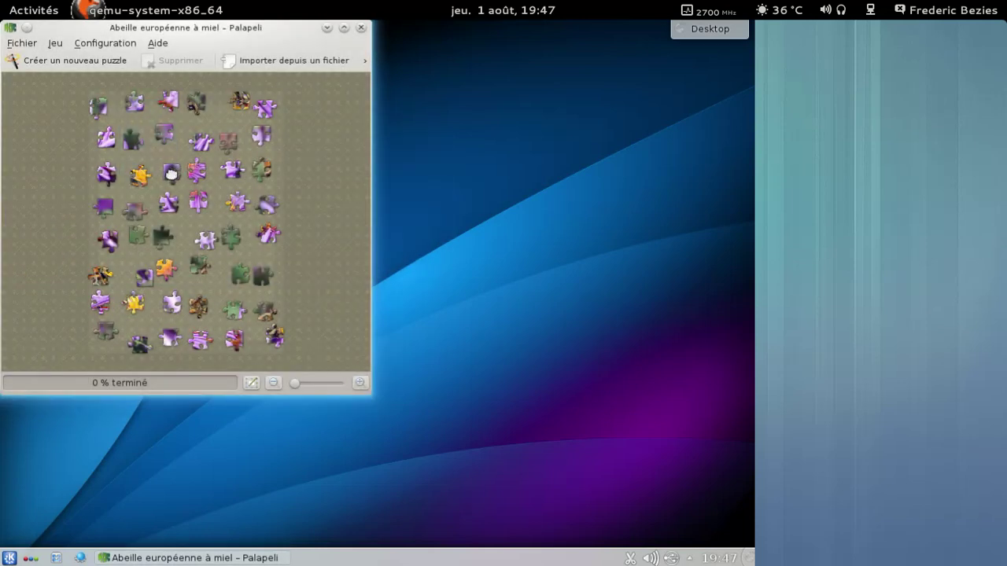
left_click_drag(171, 174, 165, 135)
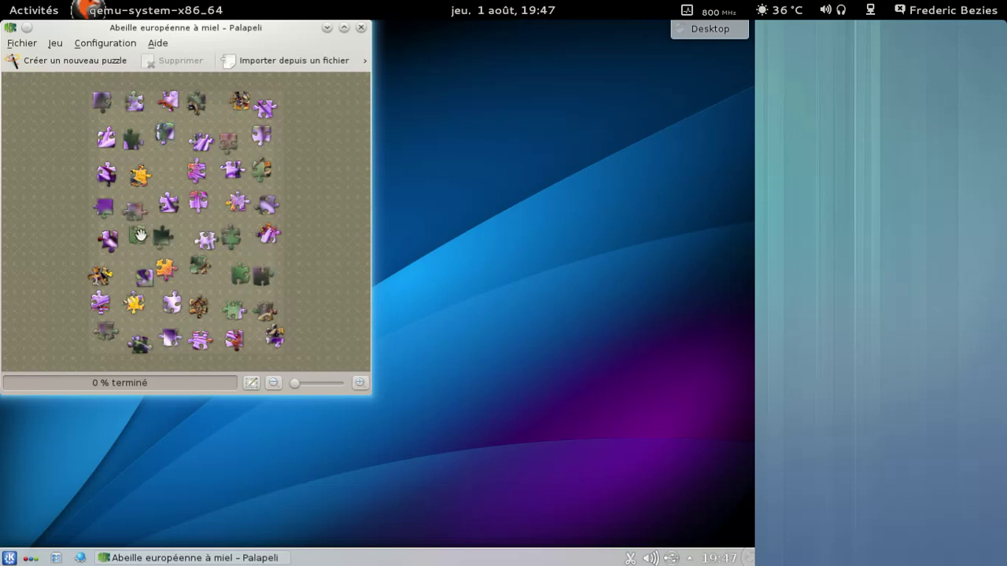
left_click(361, 27)
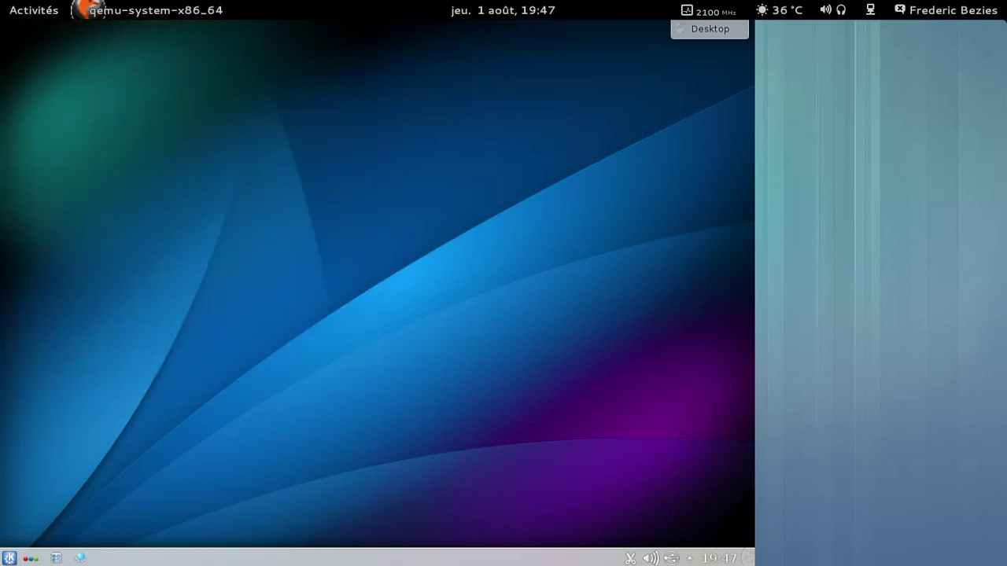
Step: Choose Éteindre from Kickoff's Quitter section and confirm with Éteindre l'ordinateur
left_click(10, 558)
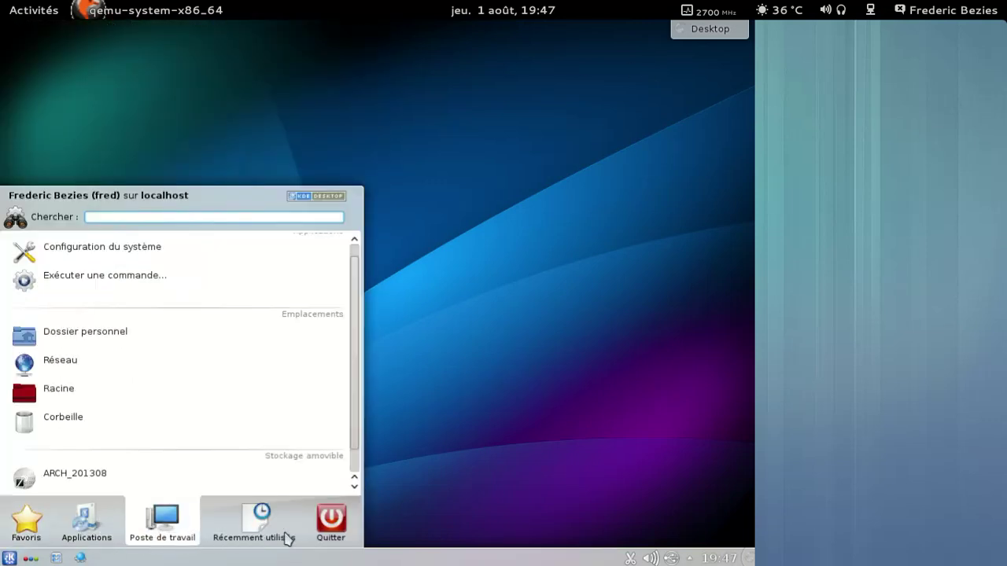
mouse_move(330, 524)
left_click(185, 465)
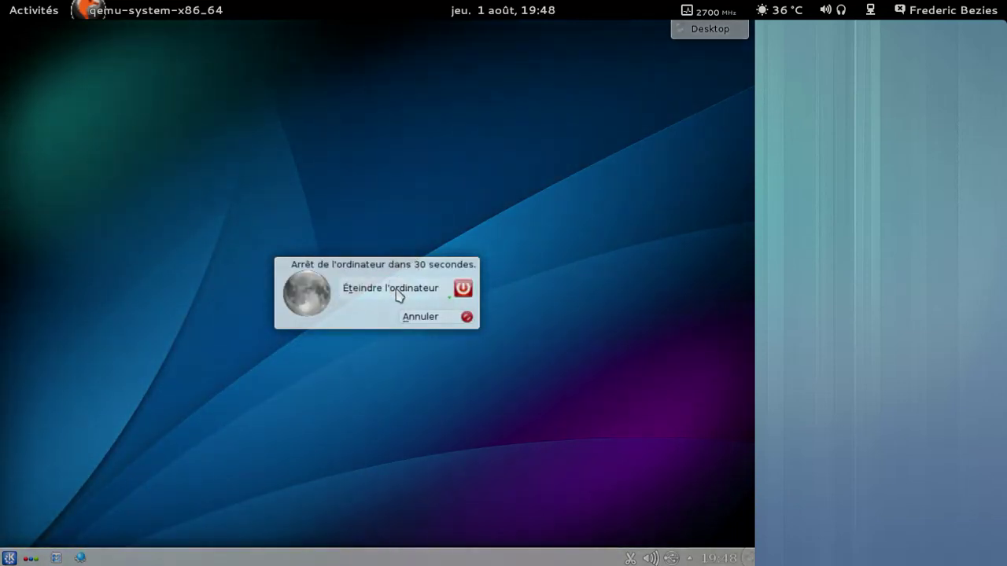
left_click(400, 292)
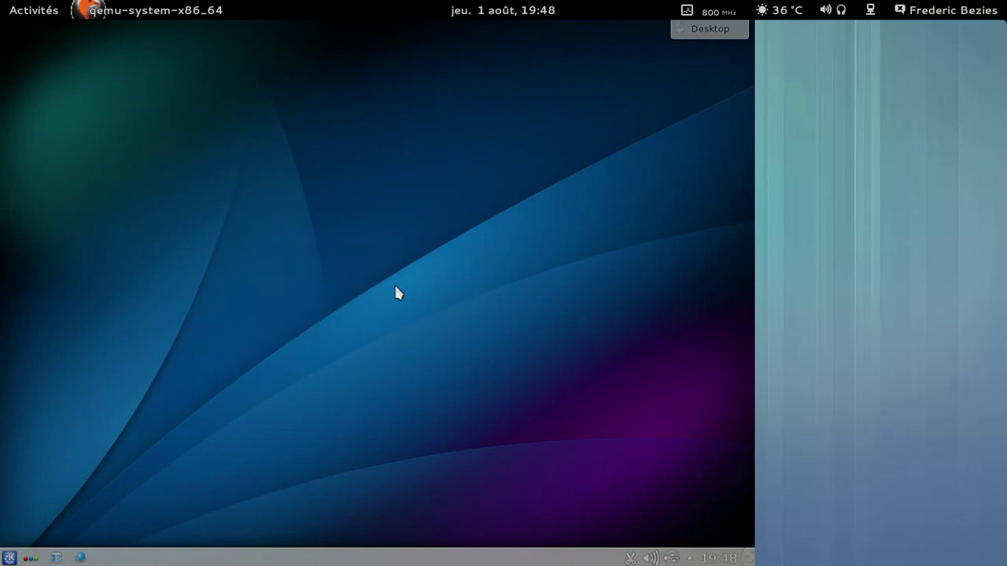